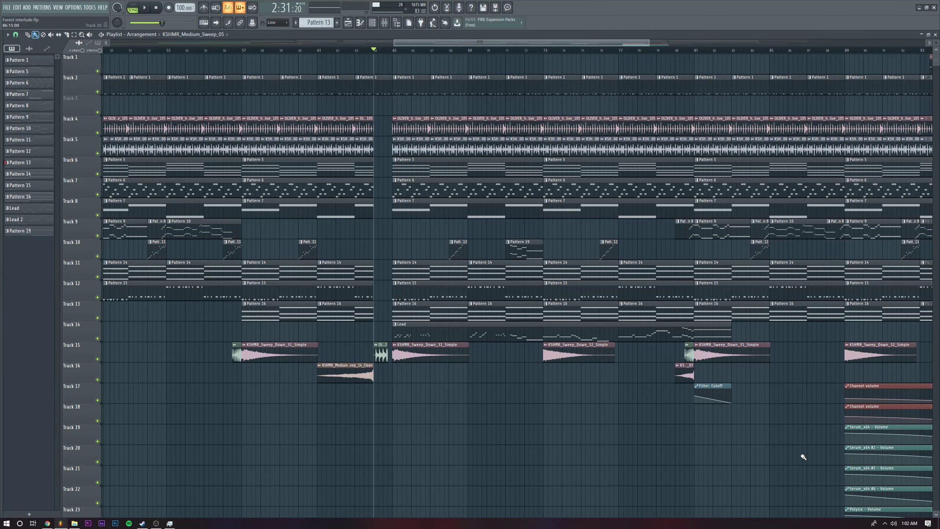
- Start playing the song to listen to the drums
key("space")
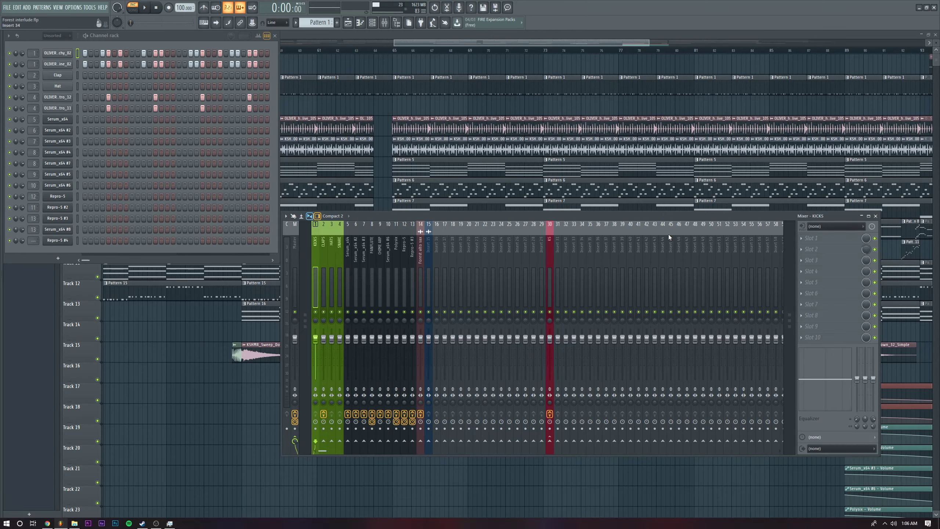
- Load Fruity Parametric EQ 2 into the KICKS insert's first slot, place it over the mixer, and play
left_click(816, 238)
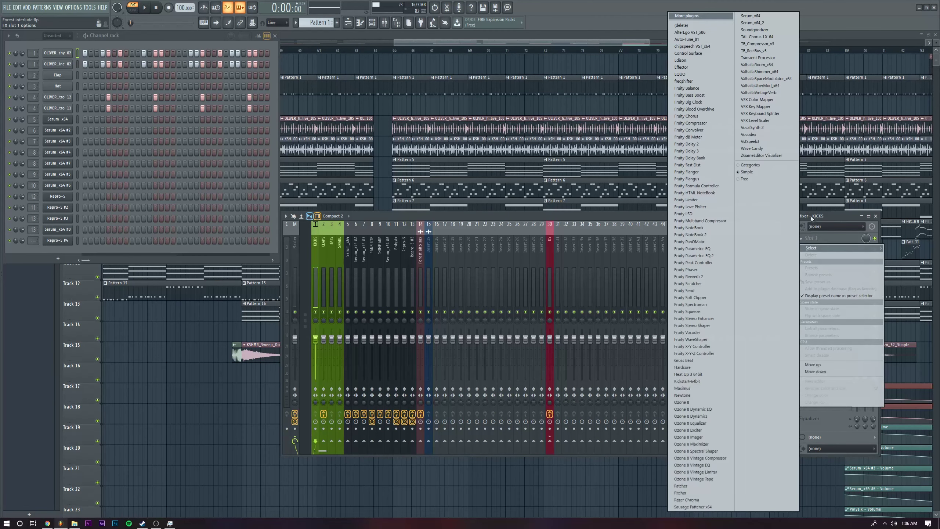
left_click(719, 254)
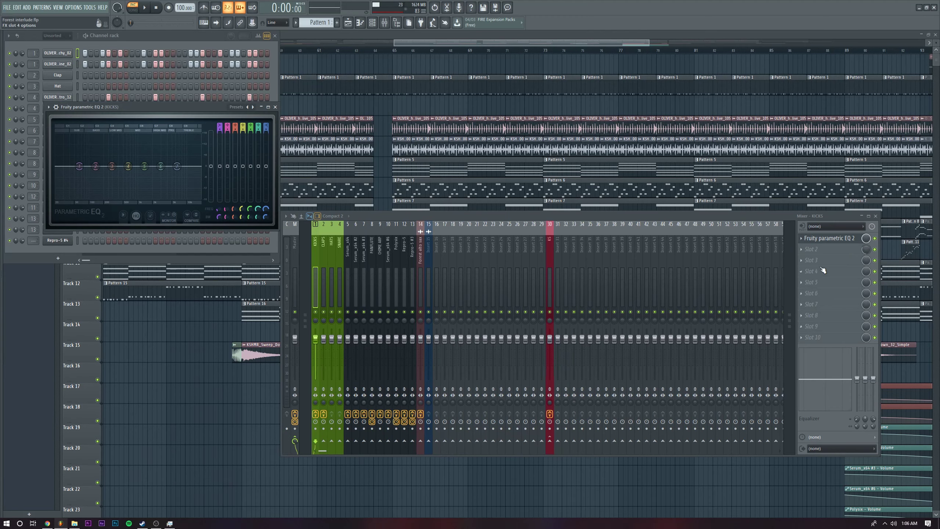
mouse_move(830, 239)
left_mouse_down()
mouse_move(829, 318)
mouse_move(840, 328)
mouse_move(839, 237)
left_mouse_up()
left_click_drag(176, 107, 513, 179)
key("space")
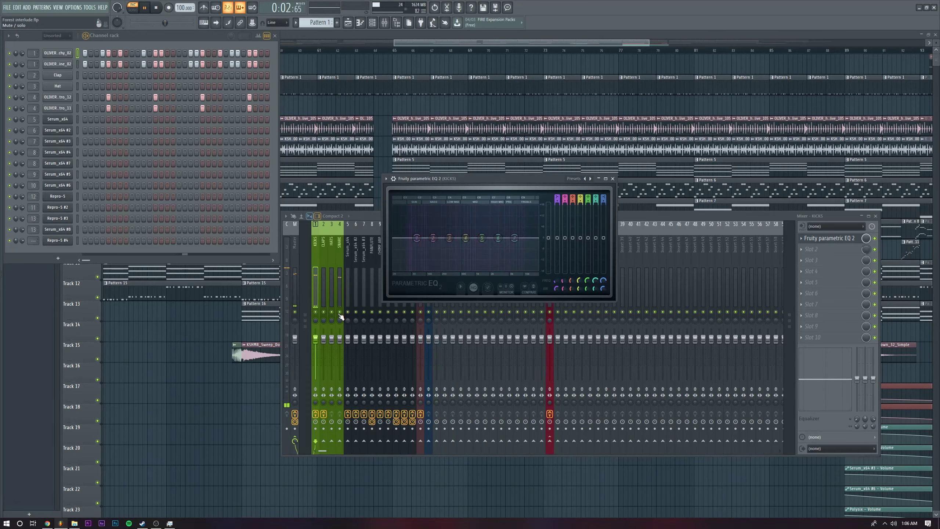
- Raise the master volume to about 72% and shift EQ band 1 from 59 Hz to 64 Hz
left_click(341, 316)
left_click_drag(517, 179, 510, 167)
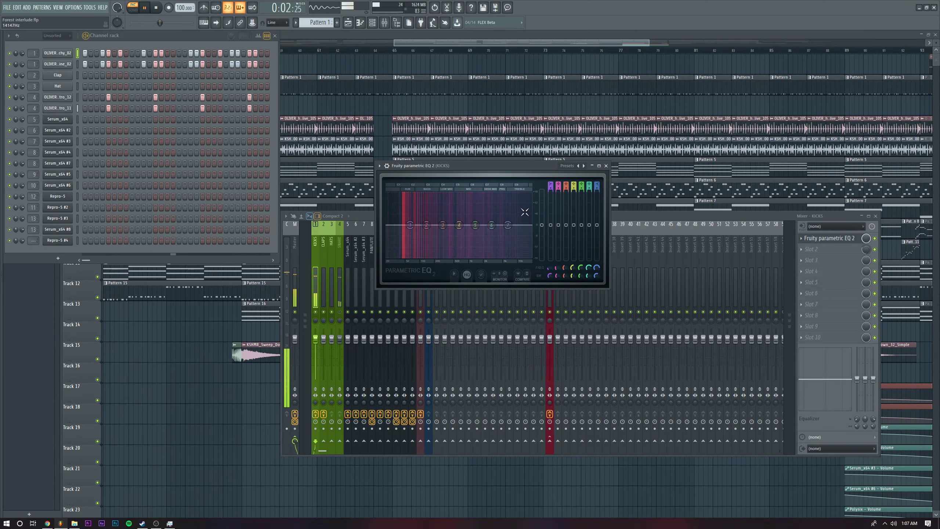
mouse_move(449, 220)
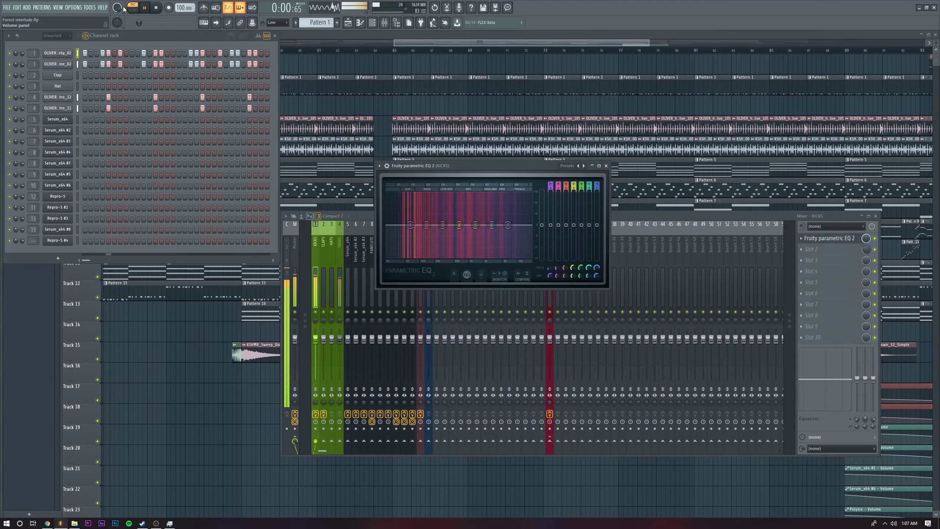
left_click_drag(139, 23, 192, 24)
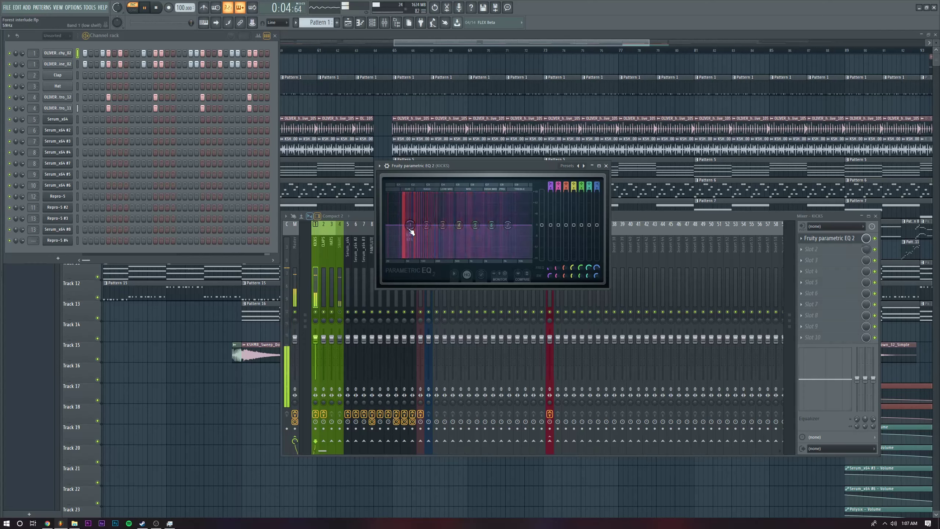
left_click_drag(411, 231, 414, 227)
- Cut band 1 to -18 dB at 20 Hz, bands 2 and 3 to ~81/233 Hz, band 7 to ~10 kHz
left_click_drag(410, 225, 391, 259)
scroll(388, 255, "down", 4)
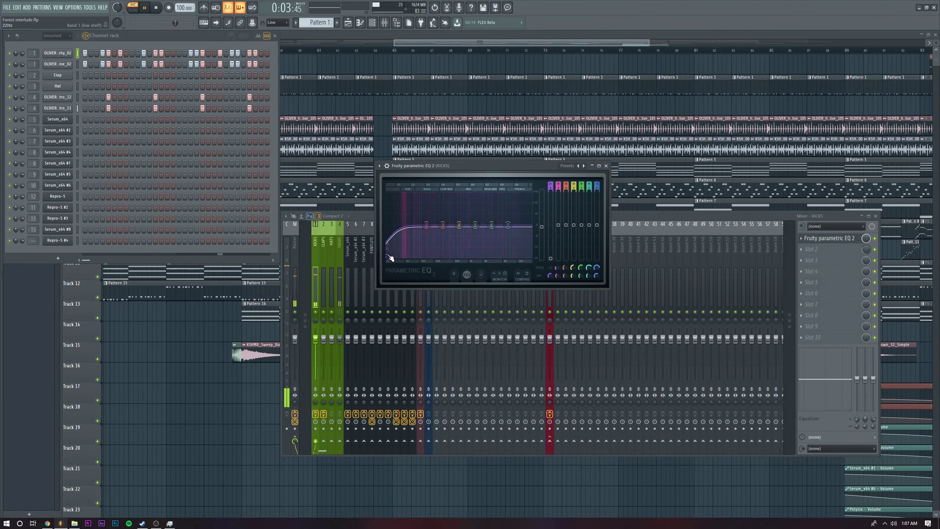
scroll(391, 259, "down", 5)
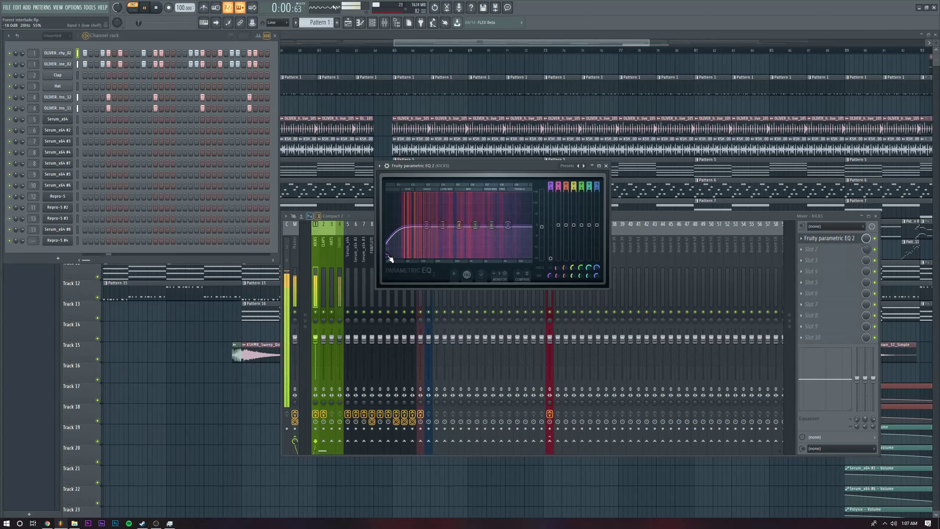
left_click_drag(427, 225, 407, 222)
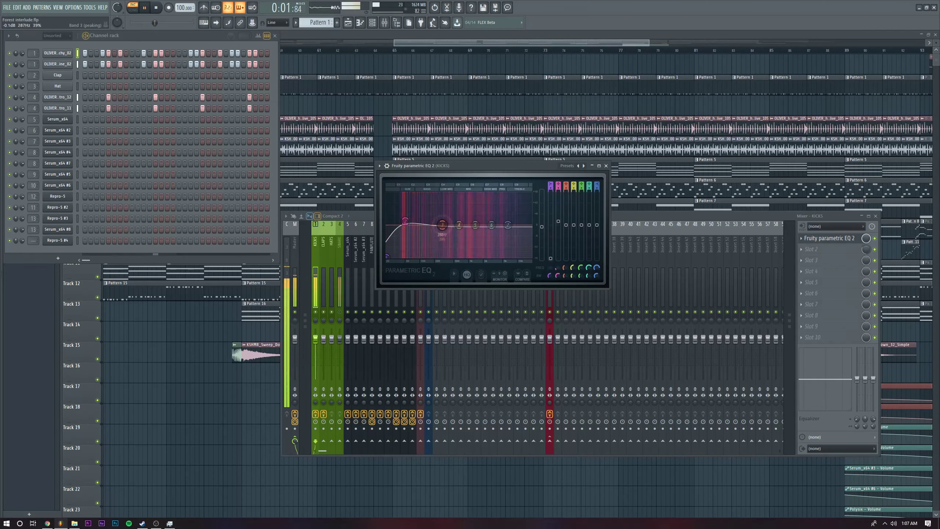
left_click_drag(442, 225, 475, 226)
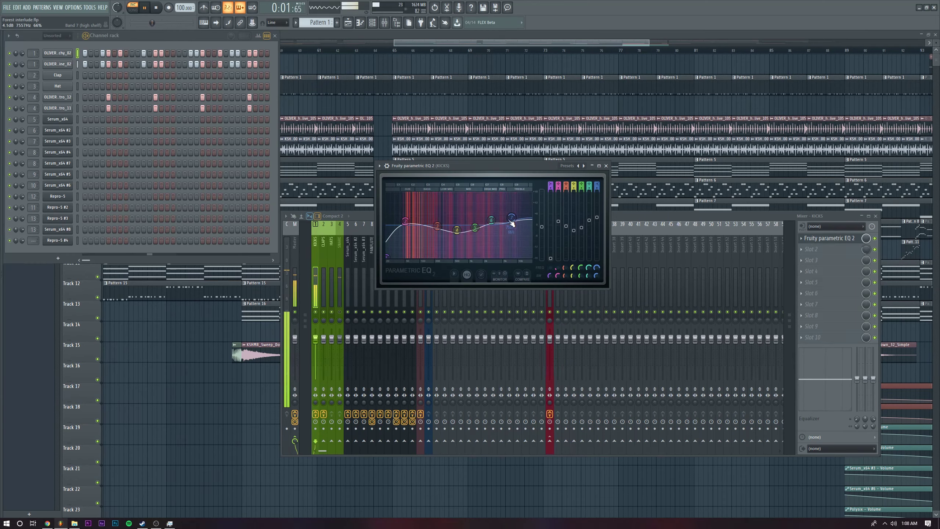
left_click_drag(512, 222, 479, 227)
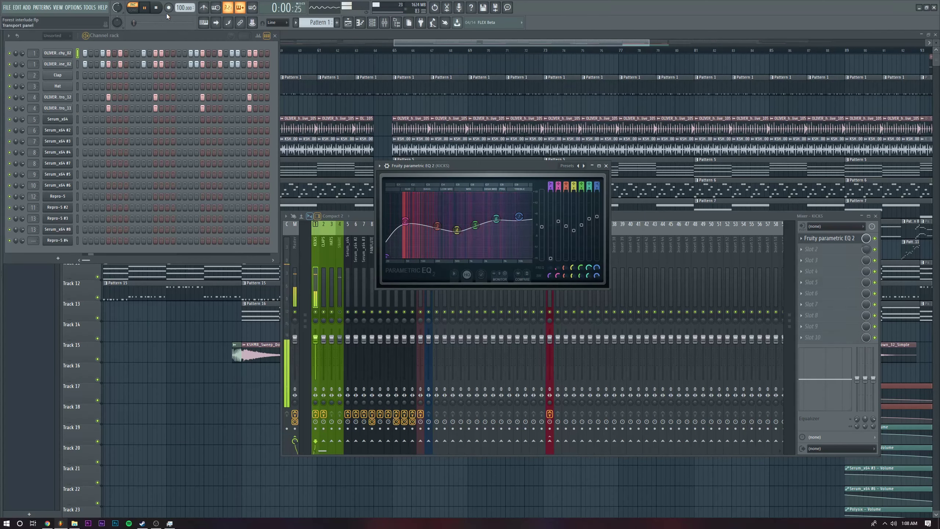
key("ctrl+s")
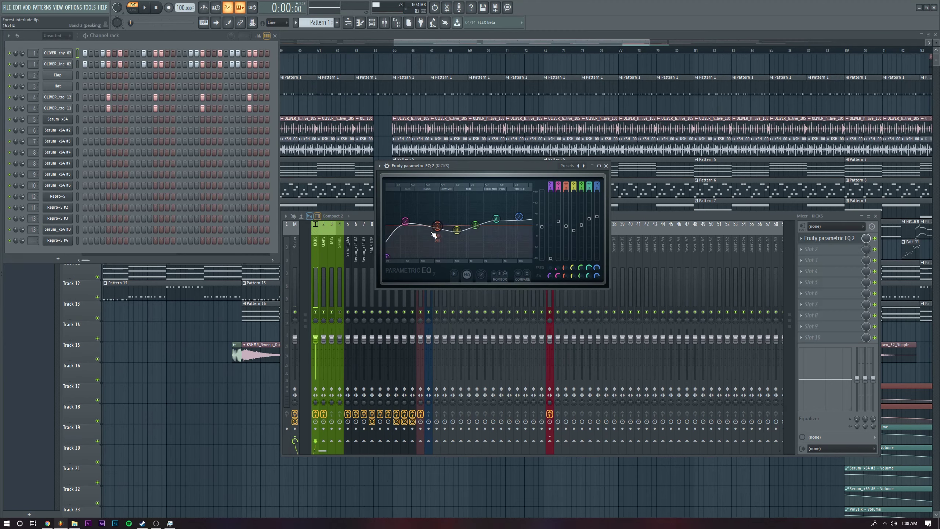
- Nudge the kick EQ's band 3 node up so it sits at 0 dB
left_click_drag(437, 226, 435, 224)
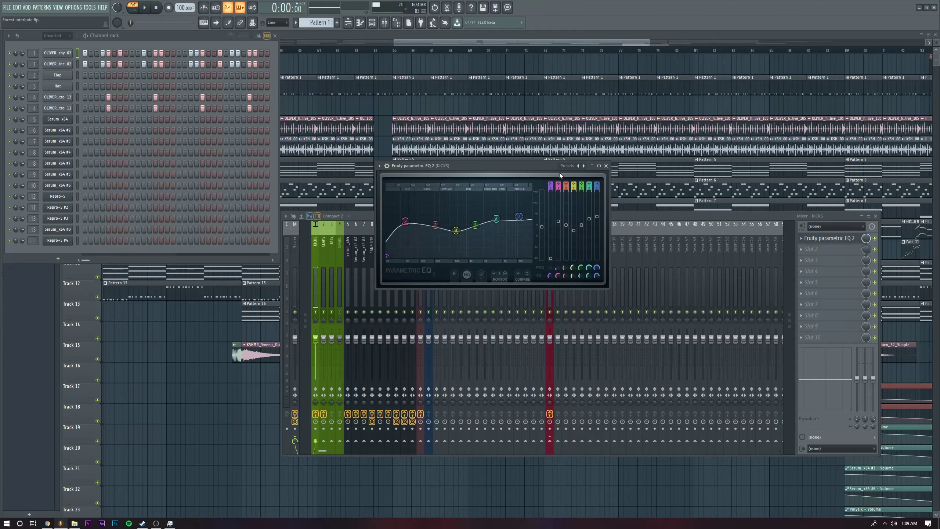
- Load the Kicks preset into Parametric EQ 2 and audition the kick with playback
left_click_drag(544, 165, 517, 145)
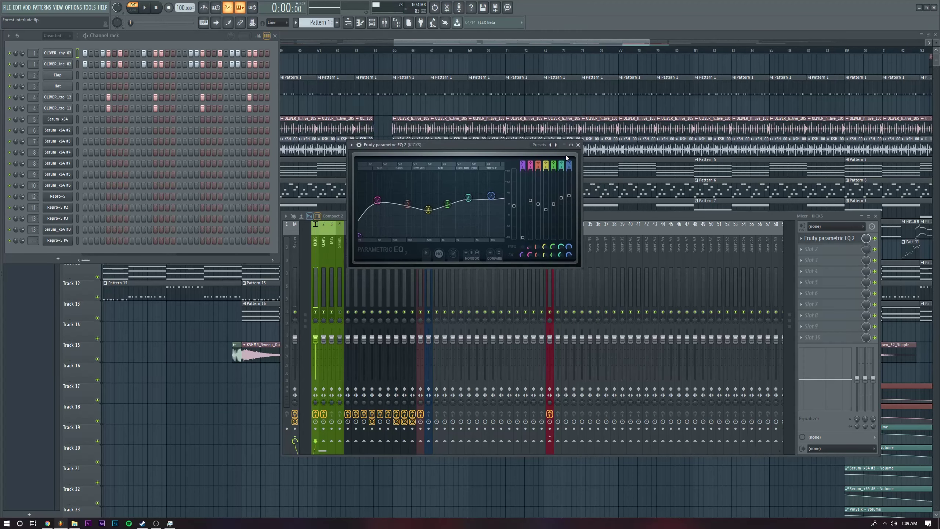
left_click(550, 145)
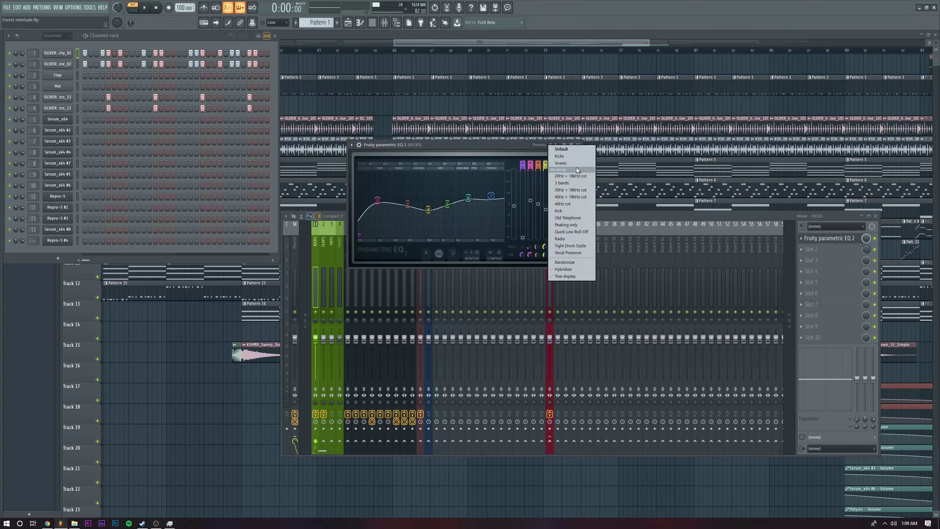
left_click(560, 156)
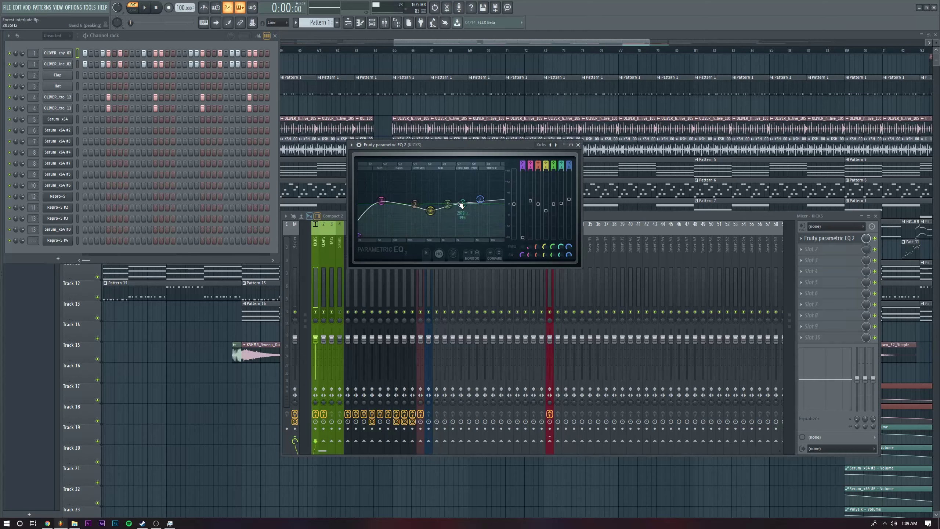
left_click_drag(443, 146, 458, 139)
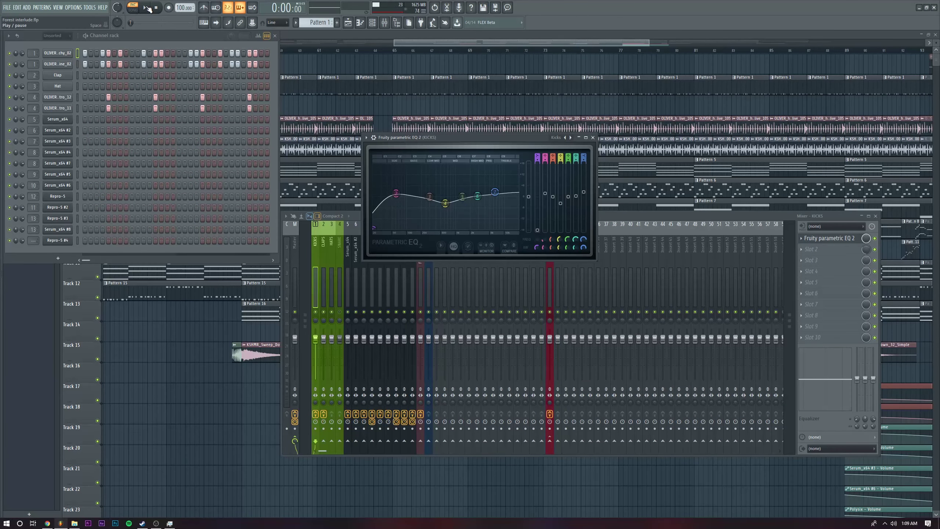
left_click(148, 8)
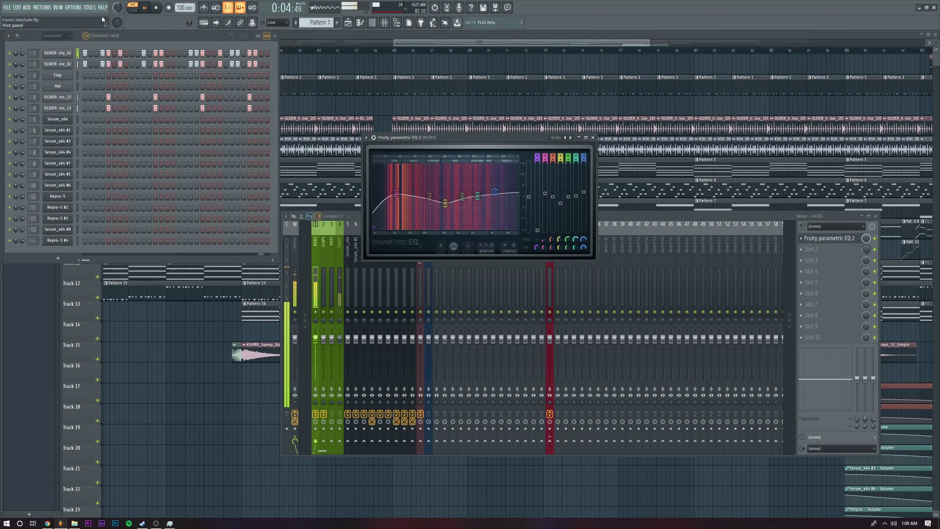
key("space")
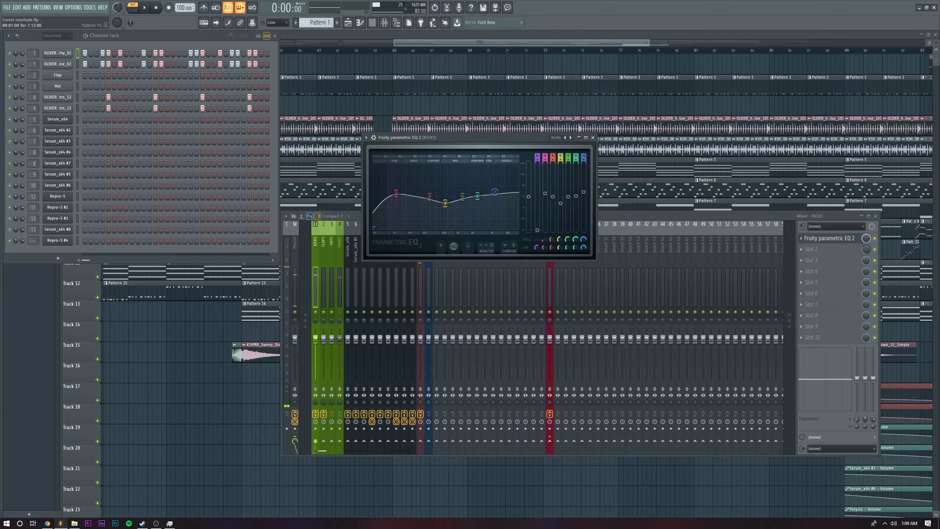
- Add Fruity Reeverb 2 to KICKS slot 2 with room size 7 and diffusion 33
left_click(810, 255)
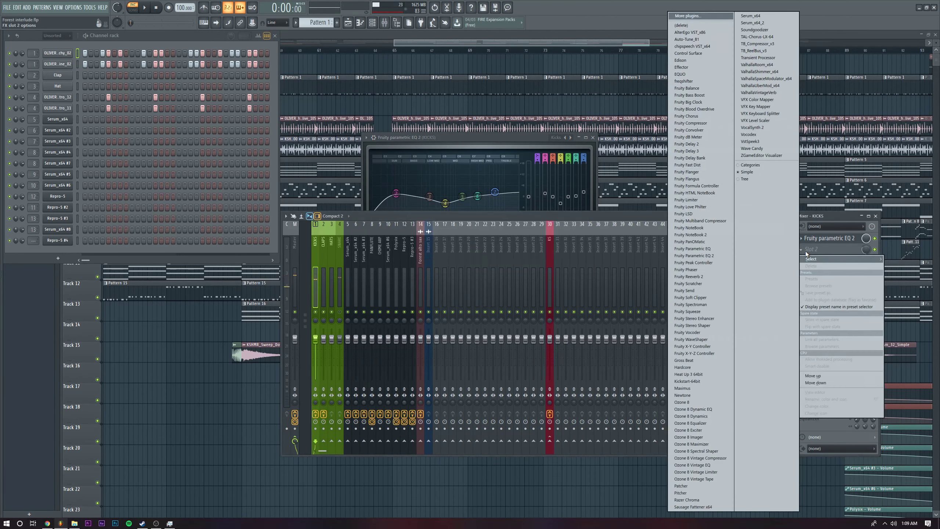
left_click(712, 277)
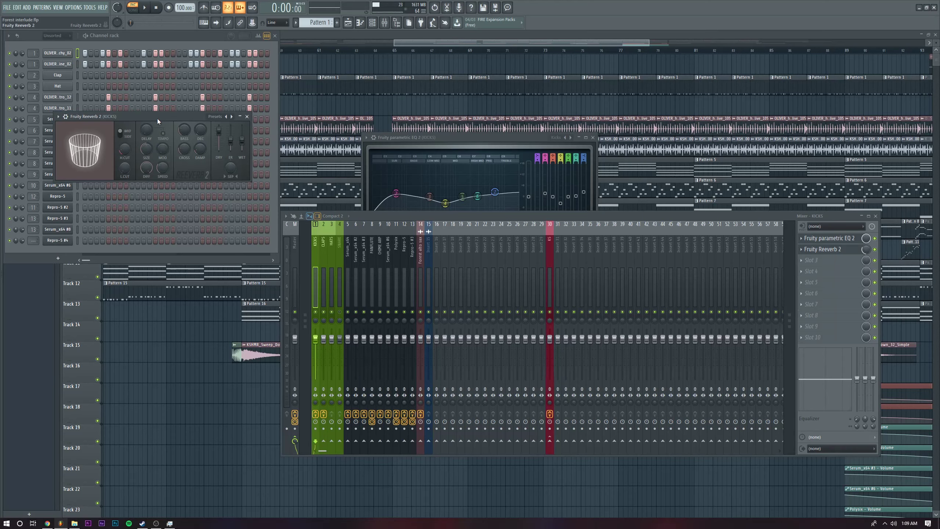
left_click_drag(157, 118, 546, 276)
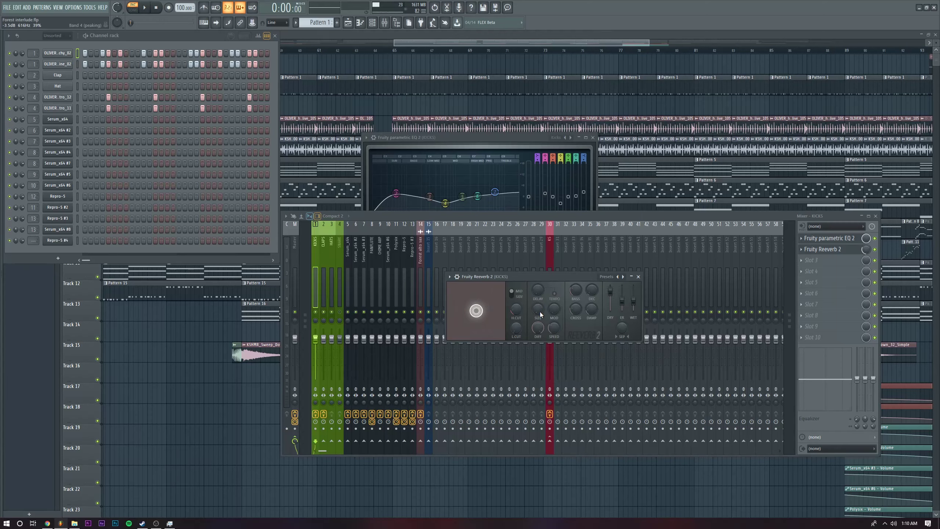
left_click_drag(540, 311, 540, 332)
left_click_drag(536, 334, 536, 352)
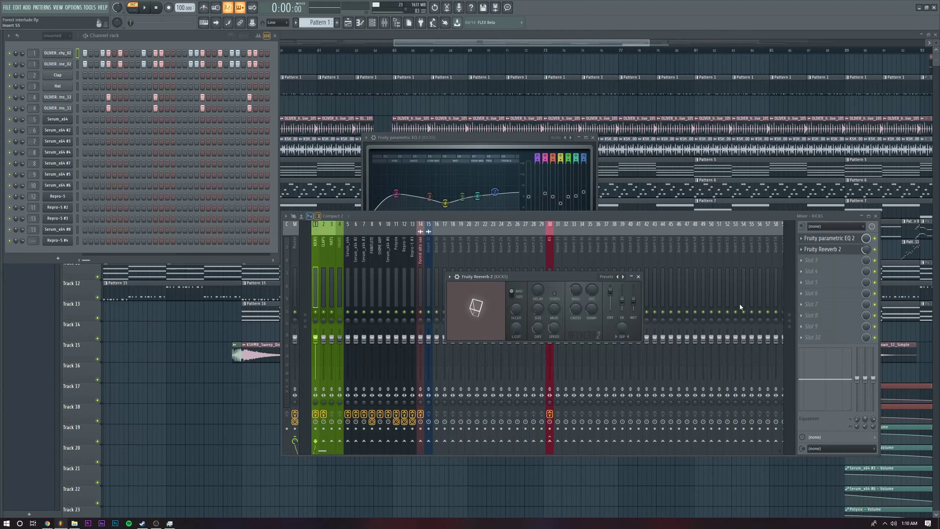
key("Escape")
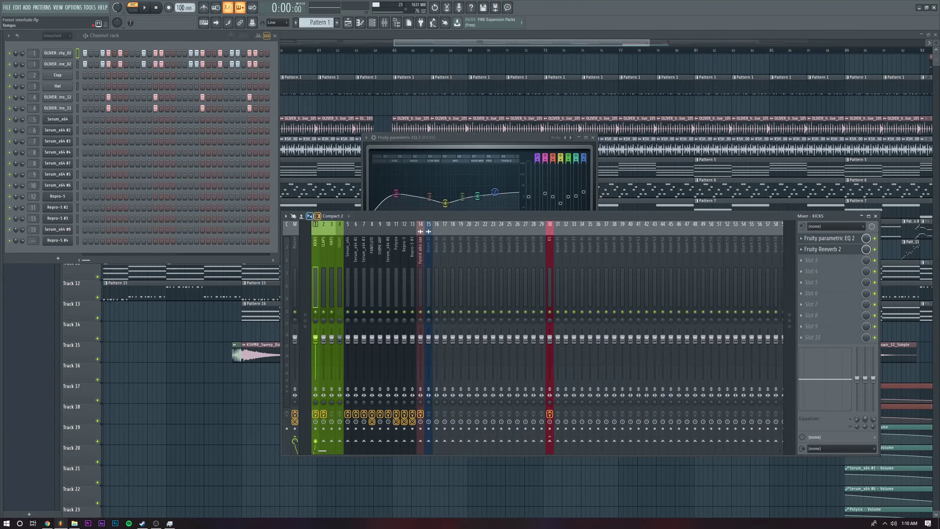
key("space")
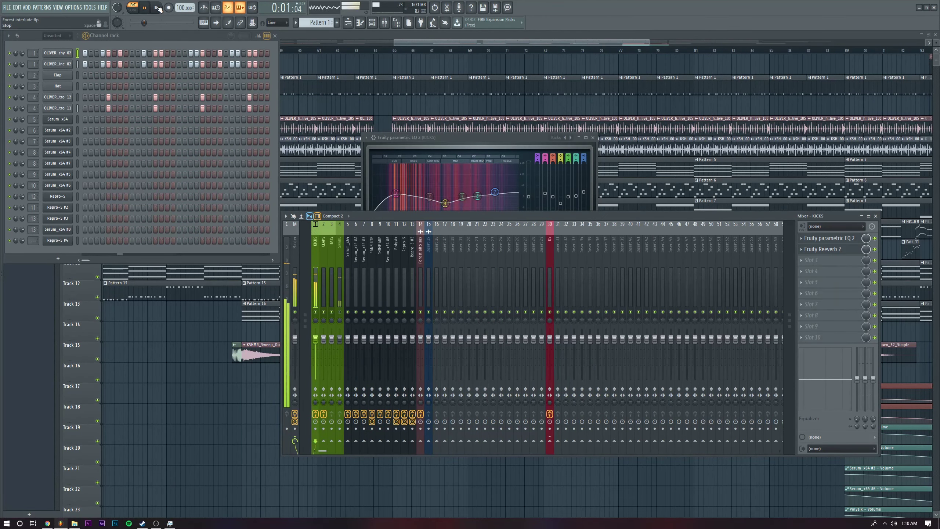
left_click(157, 8)
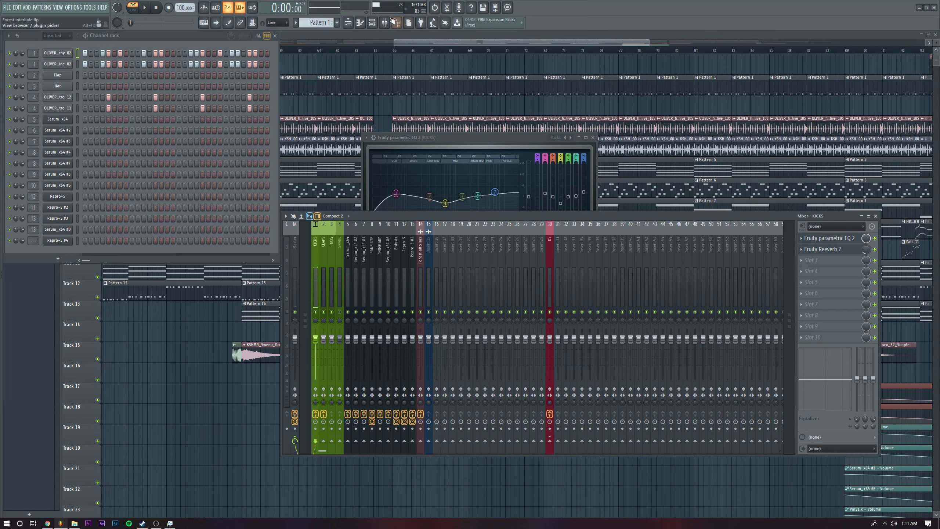
left_click(149, 9)
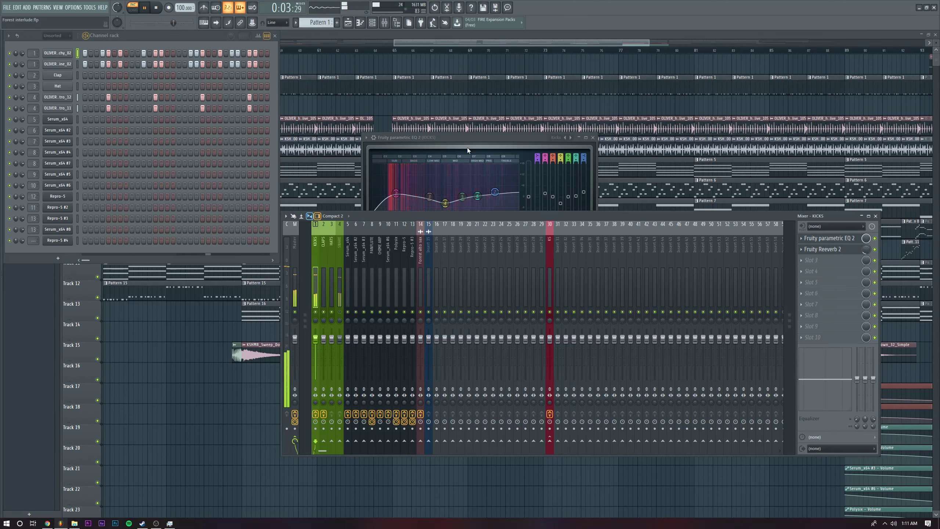
key("space")
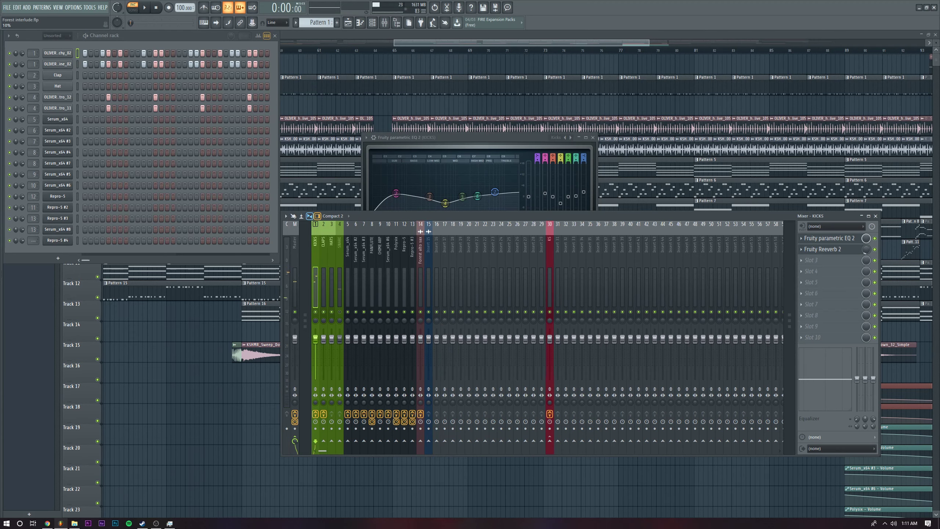
left_click(144, 7)
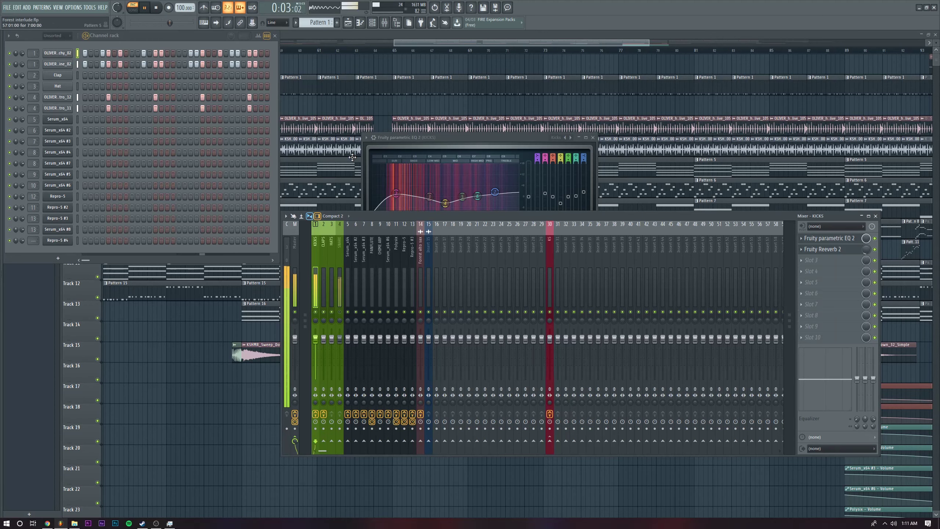
- Load Fruity WaveShaper into KICKS slot 3 and add an extra point to its curve
key("space")
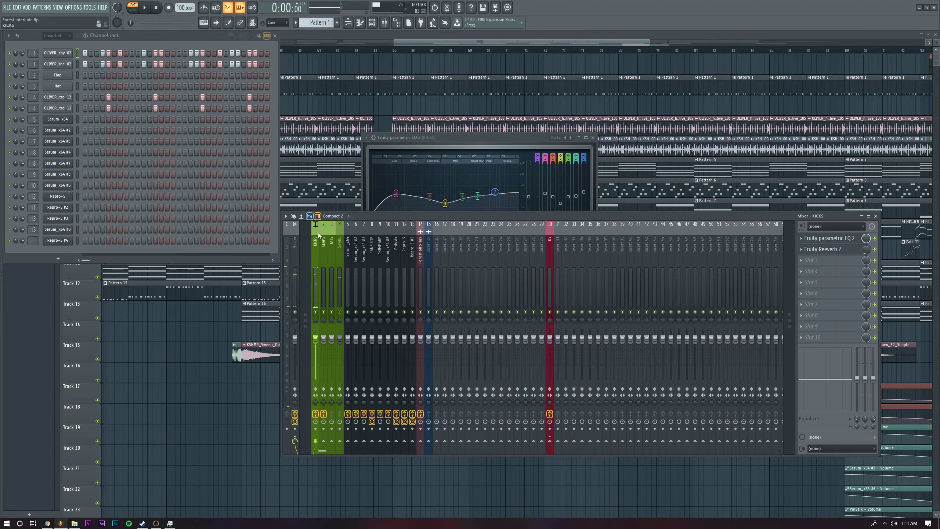
left_click(805, 263)
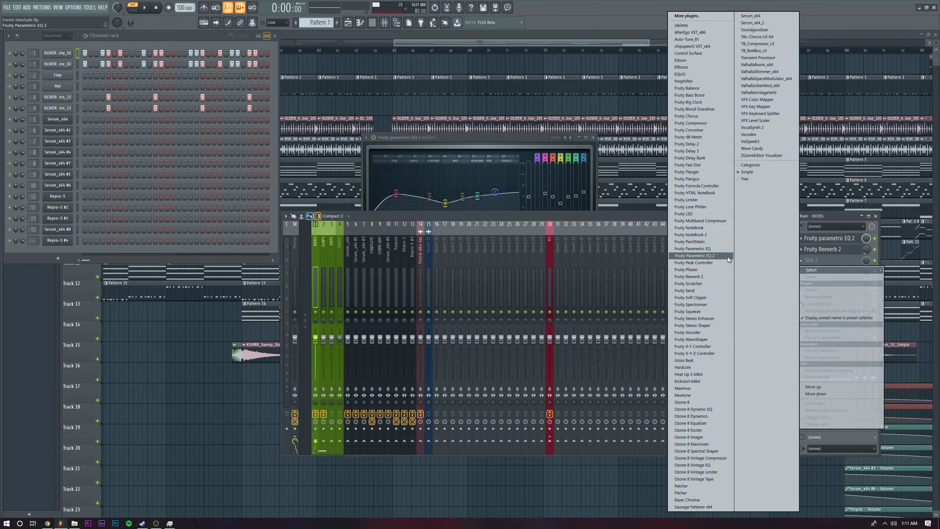
left_click(701, 342)
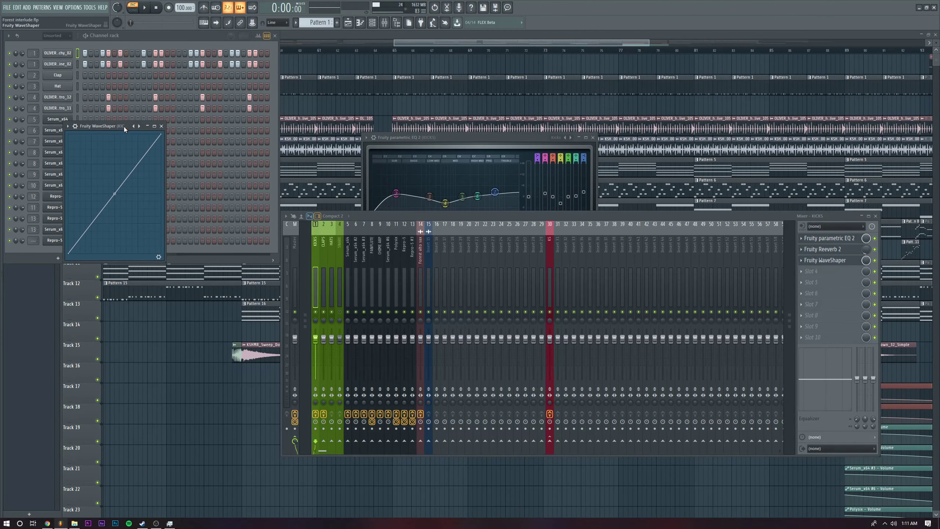
left_click_drag(123, 127, 477, 239)
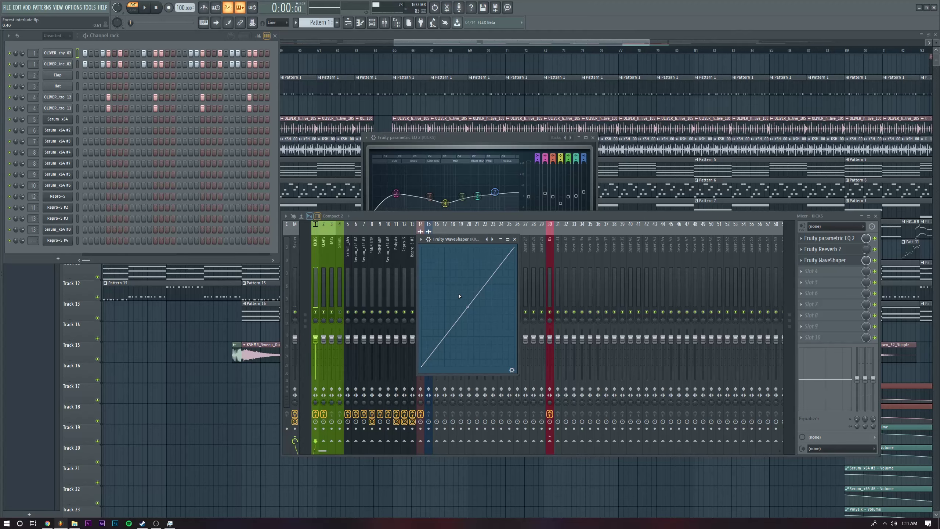
left_click_drag(457, 239, 429, 259)
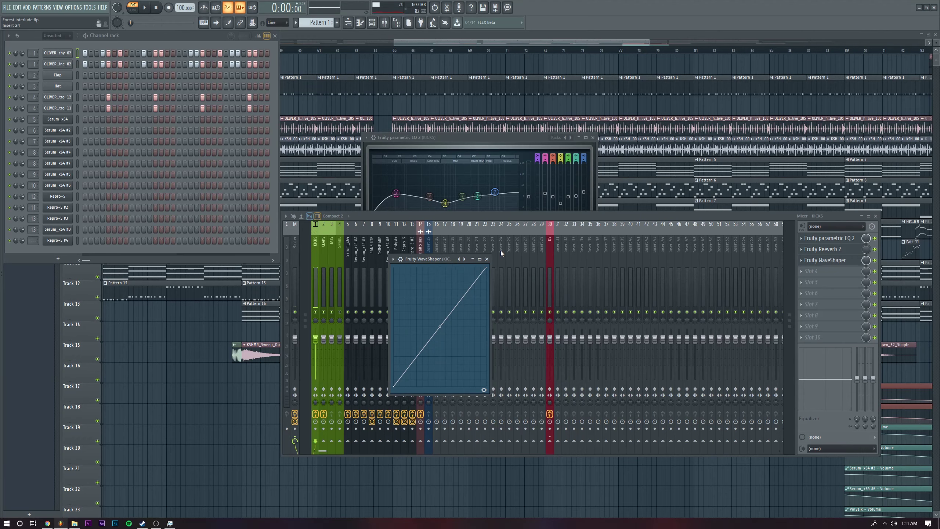
right_click(431, 312)
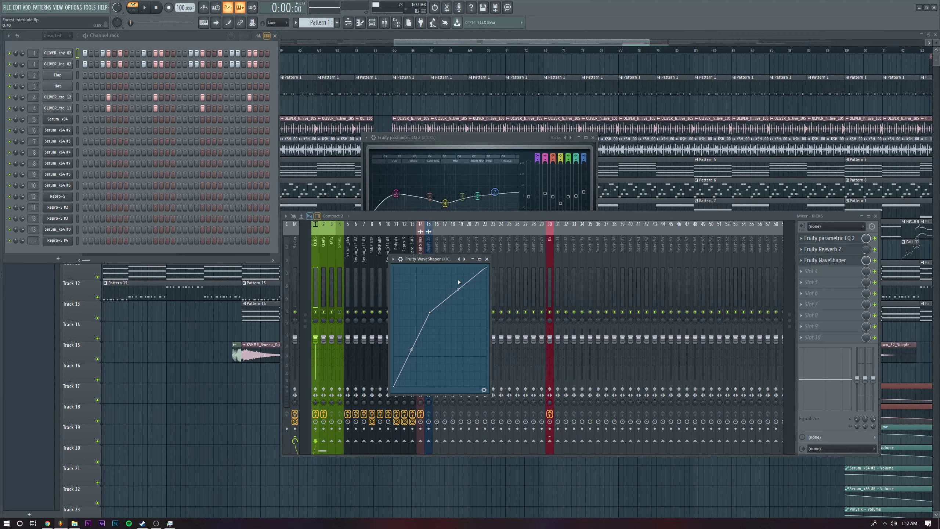
left_click(847, 260)
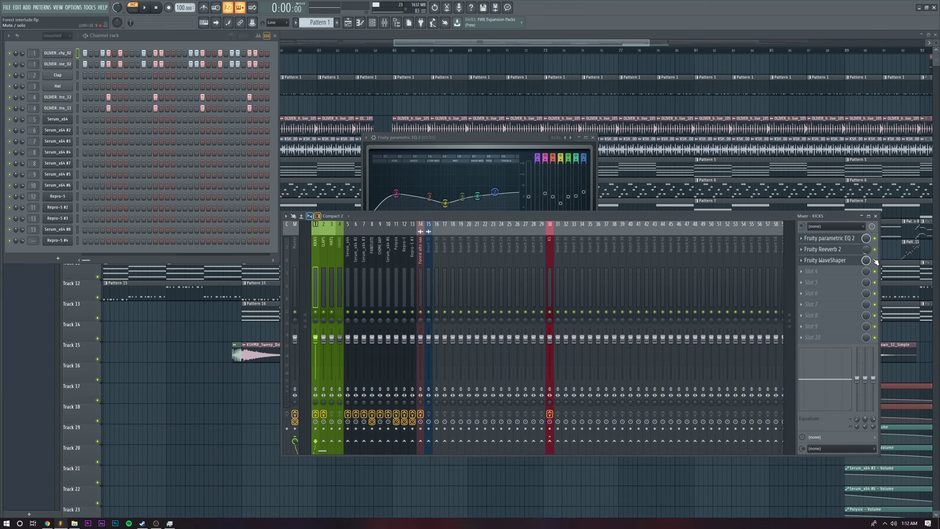
left_click(145, 9)
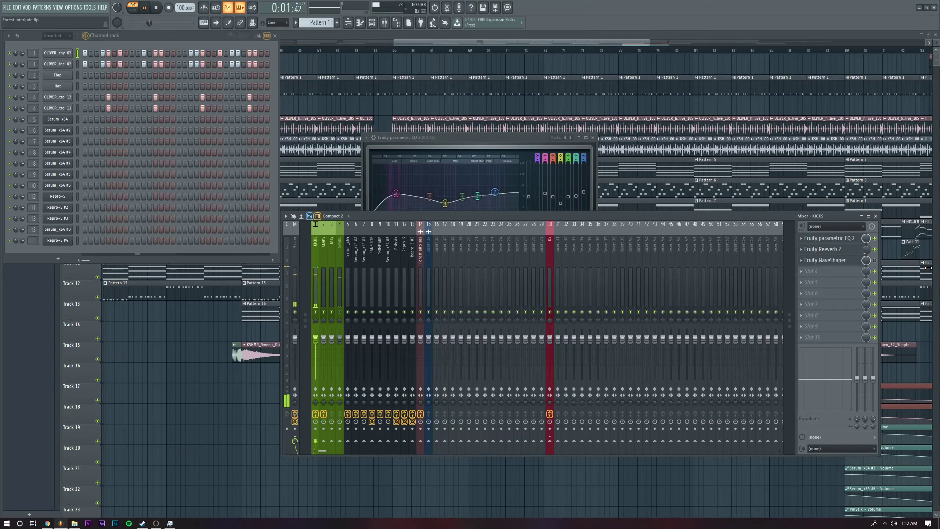
left_click(852, 260)
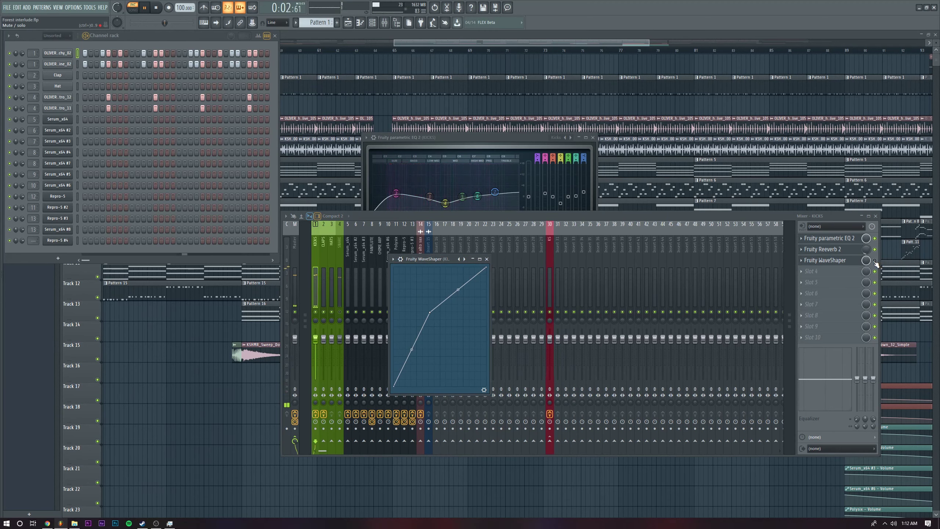
left_click(876, 261)
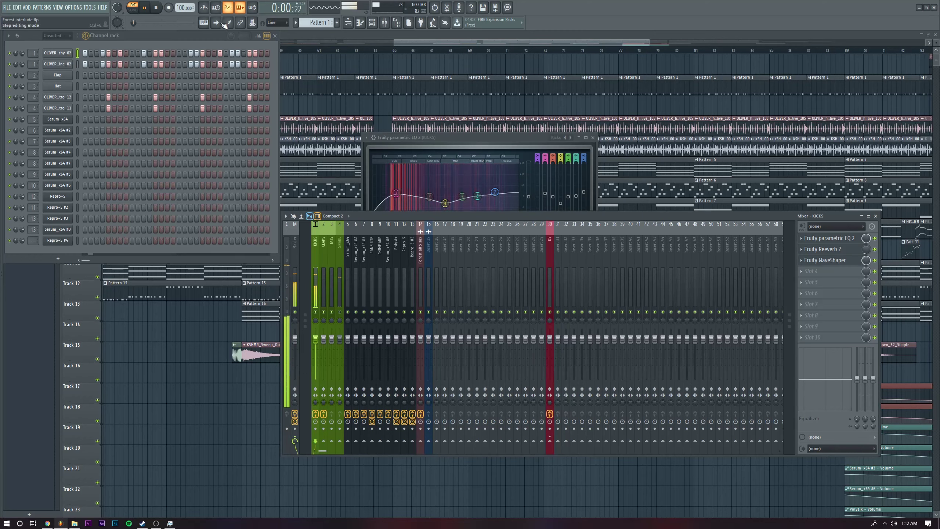
key("r")
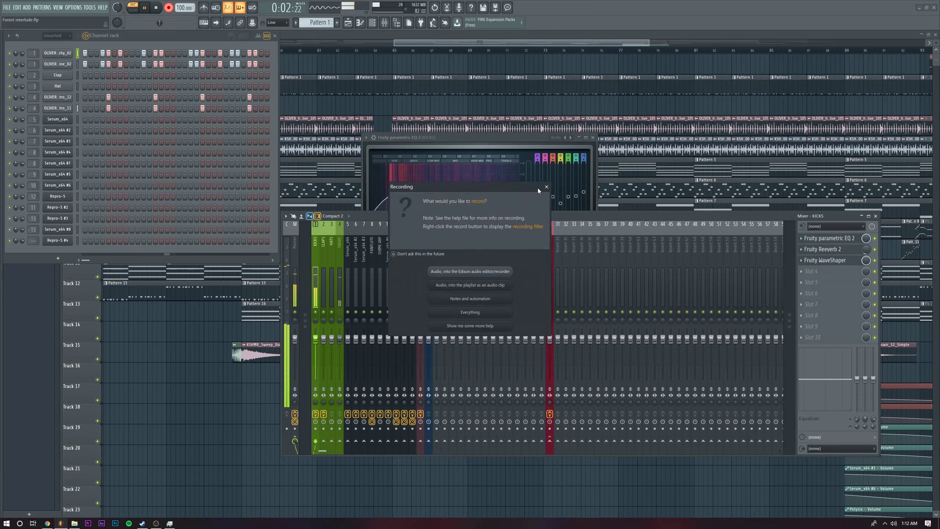
left_click(547, 186)
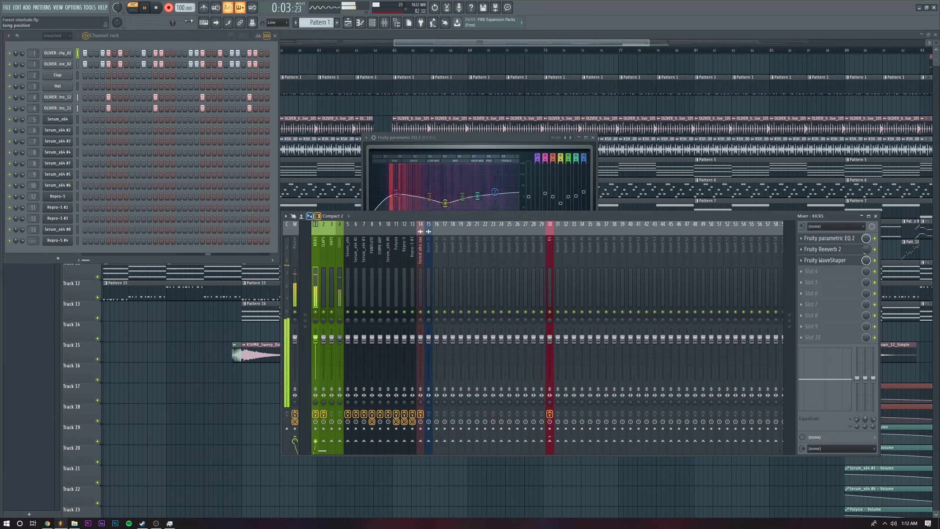
- Stop playback, open the WaveShaper editor, and nudge the middle curve point down and right
left_click(160, 10)
left_click_drag(452, 212, 443, 218)
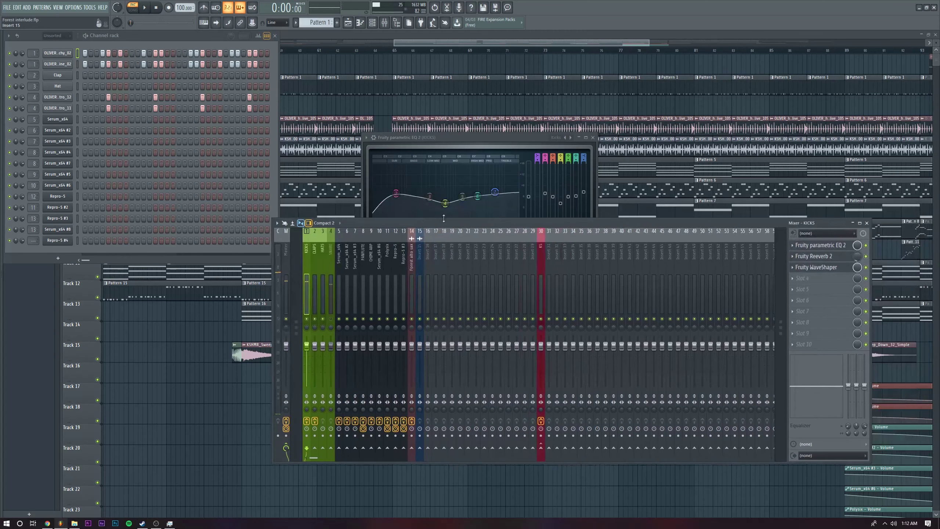
left_click(820, 267)
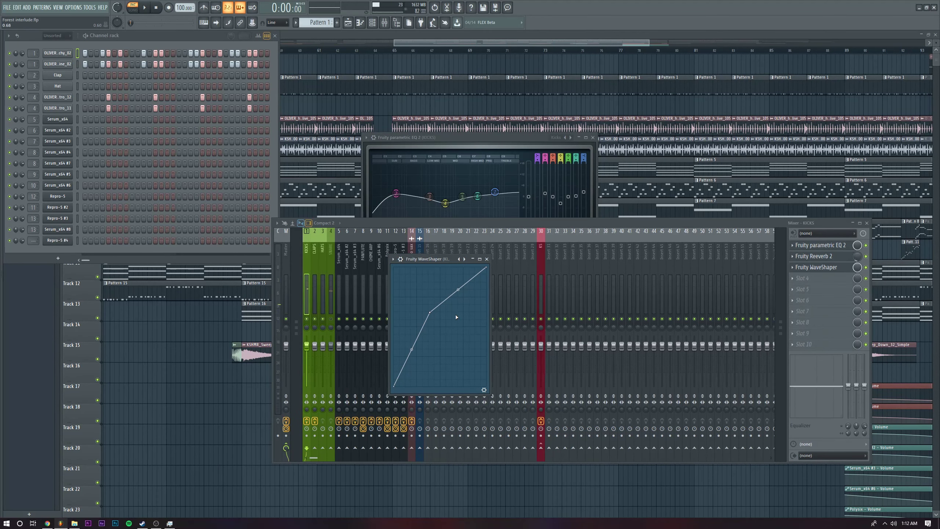
left_click_drag(431, 313, 434, 316)
mouse_move(433, 317)
left_mouse_down()
mouse_move(457, 342)
mouse_move(398, 279)
mouse_move(429, 314)
left_mouse_up()
- Audition the curve, then settle the middle point back at the graph centre near 0.42
left_click(152, 11)
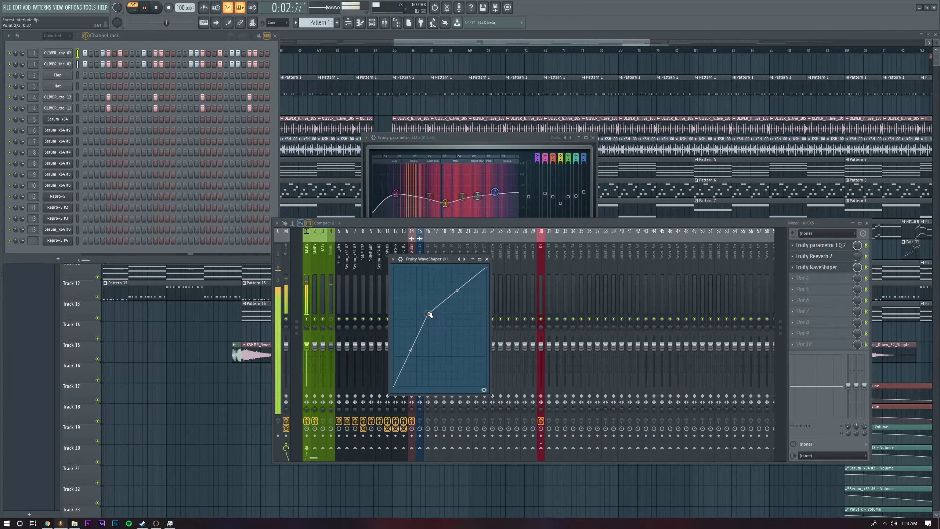
left_click(157, 8)
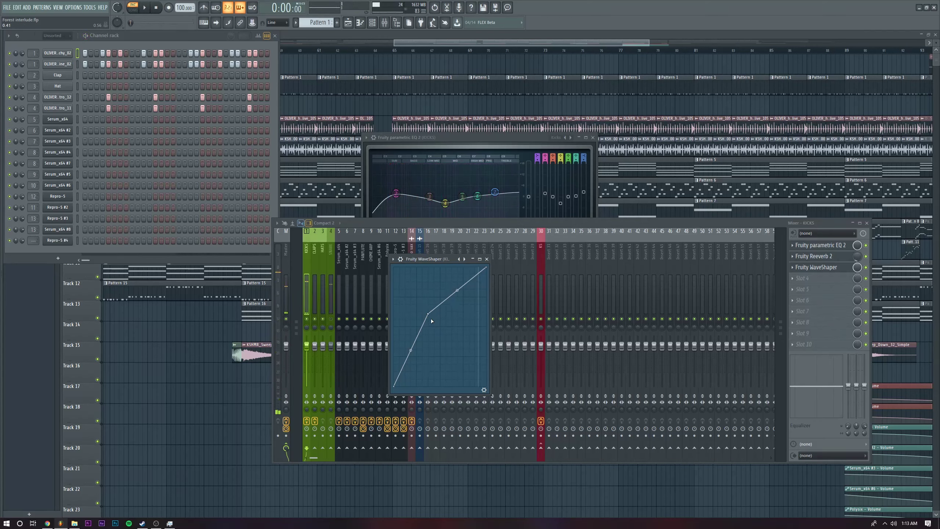
left_click_drag(428, 315, 390, 260)
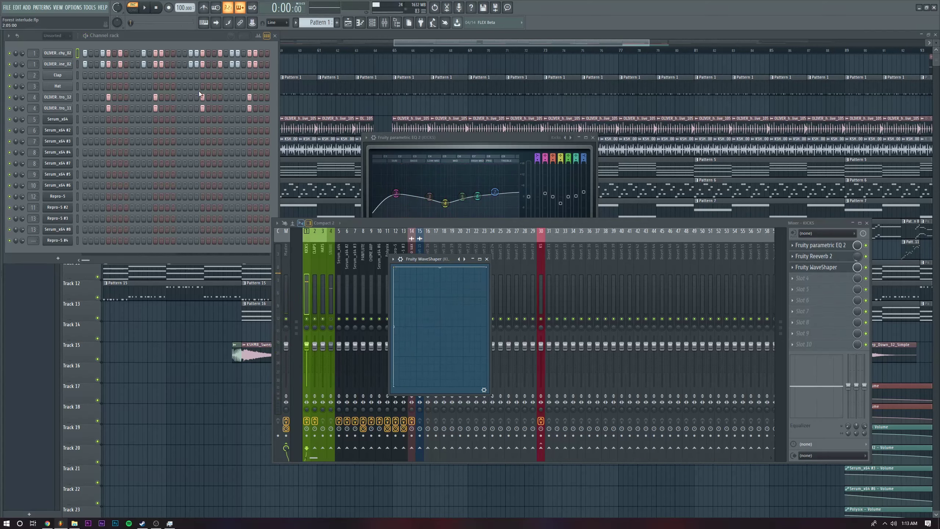
left_click(401, 273)
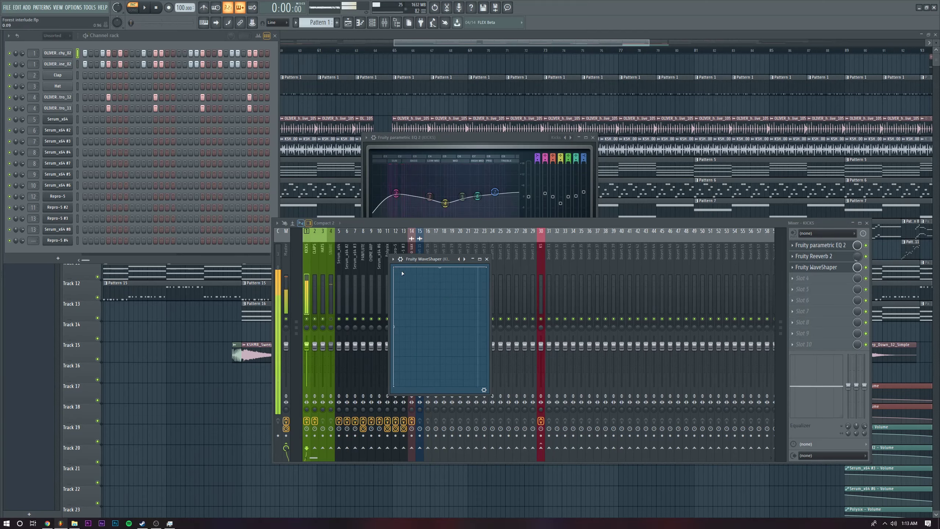
left_click_drag(402, 273, 432, 317)
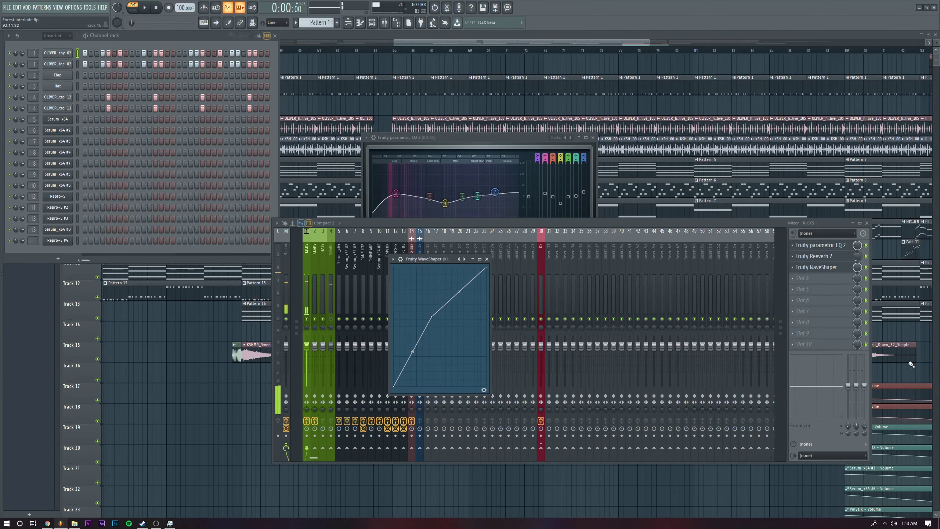
- Add Fruity Soft Clipper to the KICKS insert's fourth slot and close its window
left_click(792, 278)
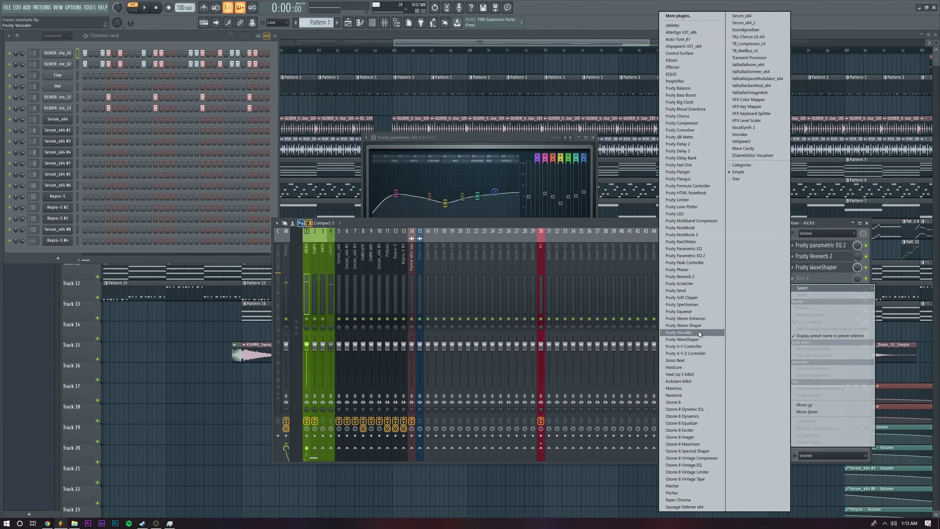
left_click(695, 296)
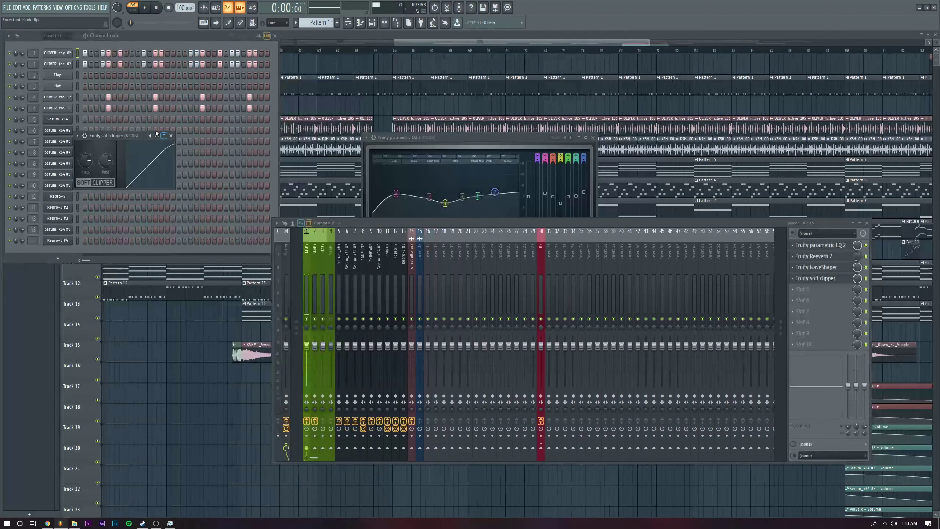
left_click_drag(122, 135, 182, 301)
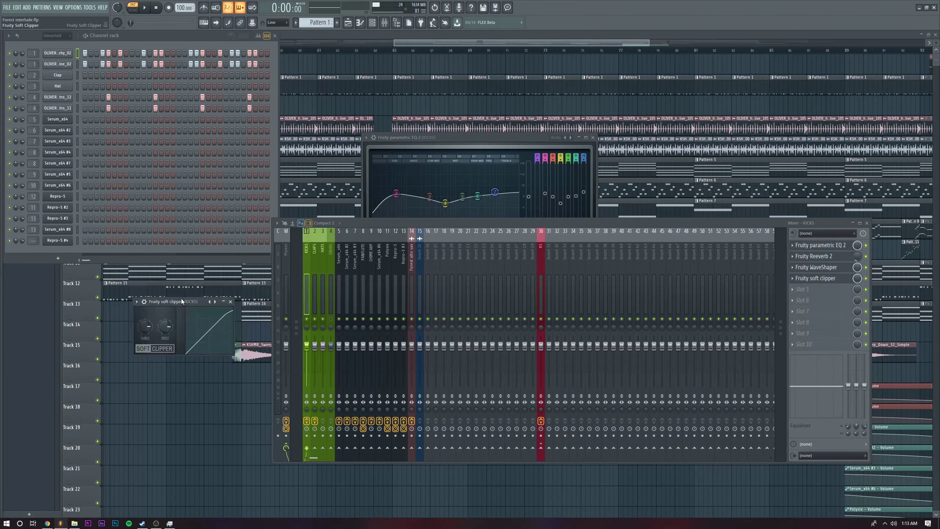
left_click(228, 300)
- Play the kick chain and select the empty SNARE mixer track
key("alt+F8")
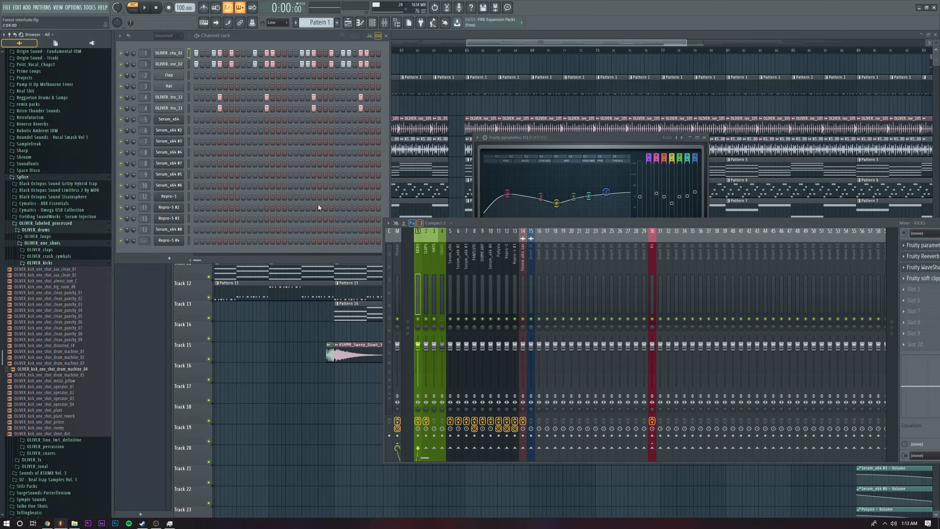
key("alt+F8")
left_click(148, 5)
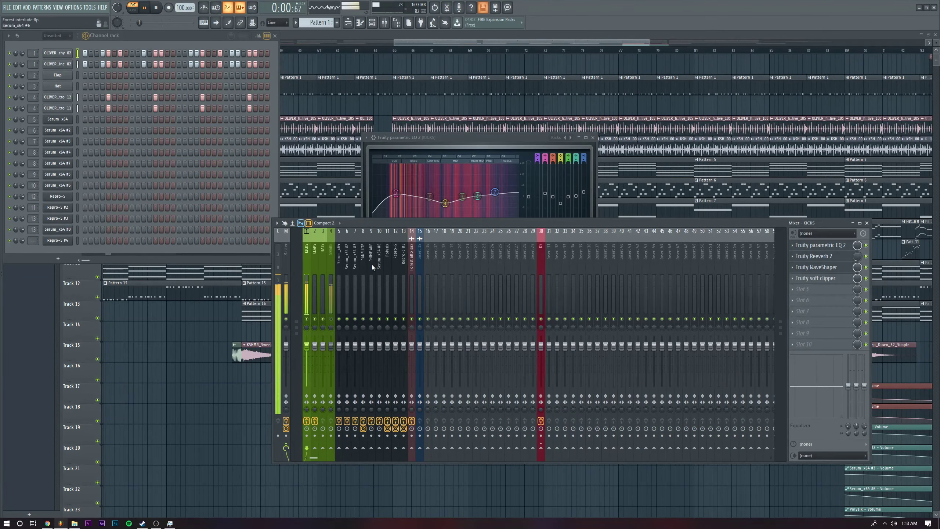
left_click(331, 259)
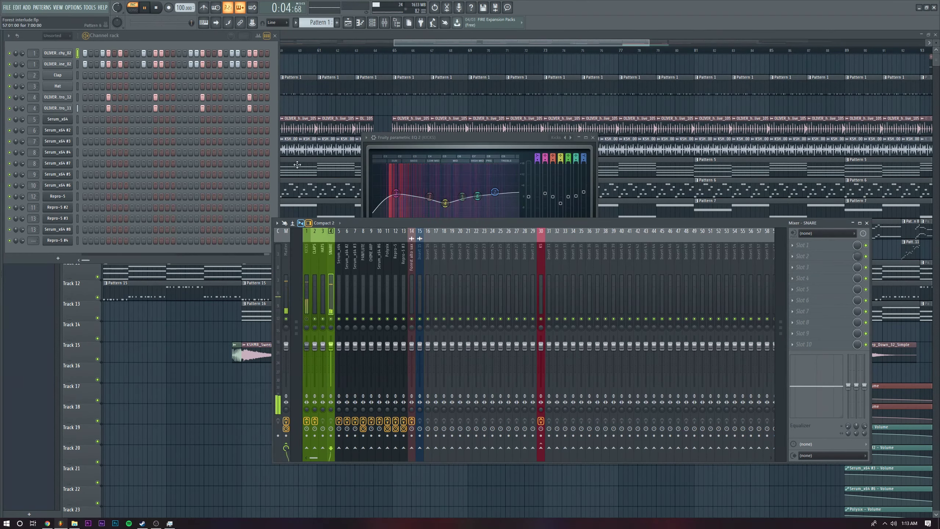
- Load Fruity Parametric EQ 2 into SNARE slot 1, replacing the kick EQ window on screen
left_click(801, 247)
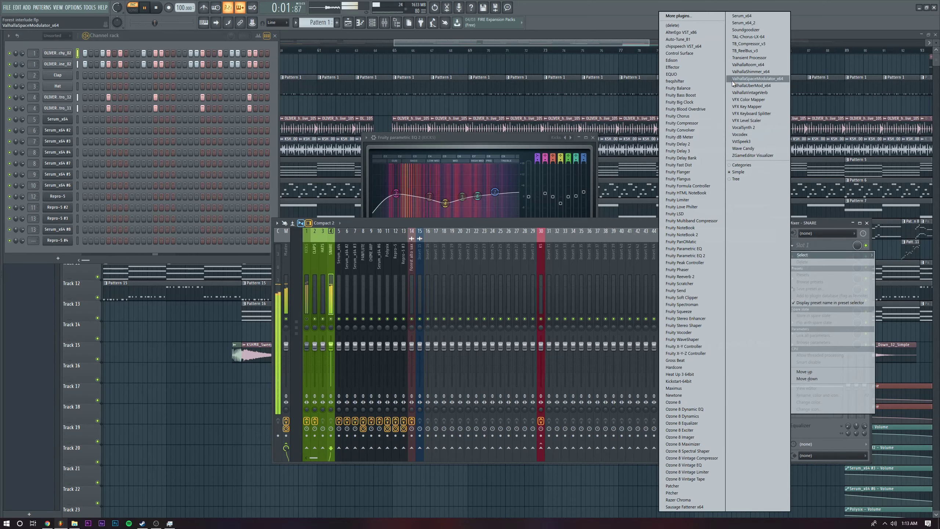
left_click(696, 255)
left_click(422, 162)
left_click_drag(183, 109, 521, 260)
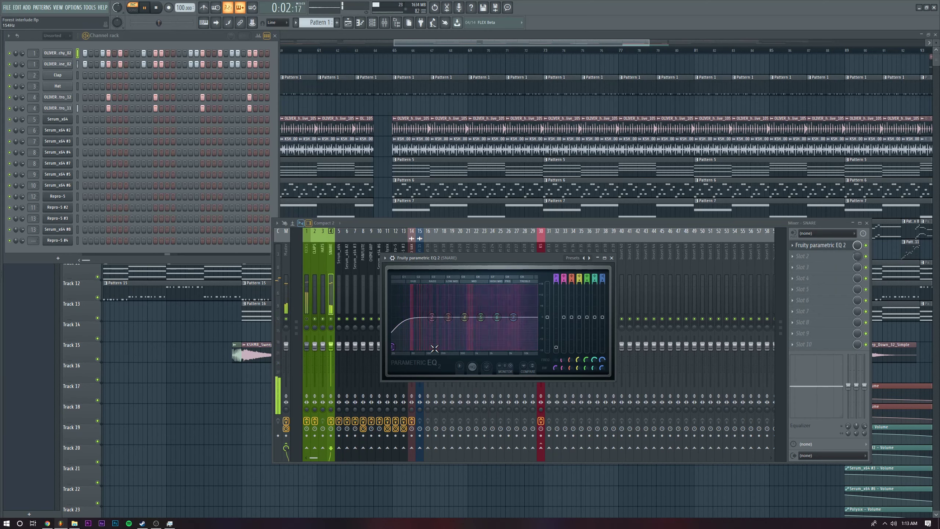
- Shape the snare EQ: band 2 near 96 Hz, band 4 at 636 Hz, band 6 +2.7 dB near 4.6 kHz
left_click_drag(431, 317, 463, 321)
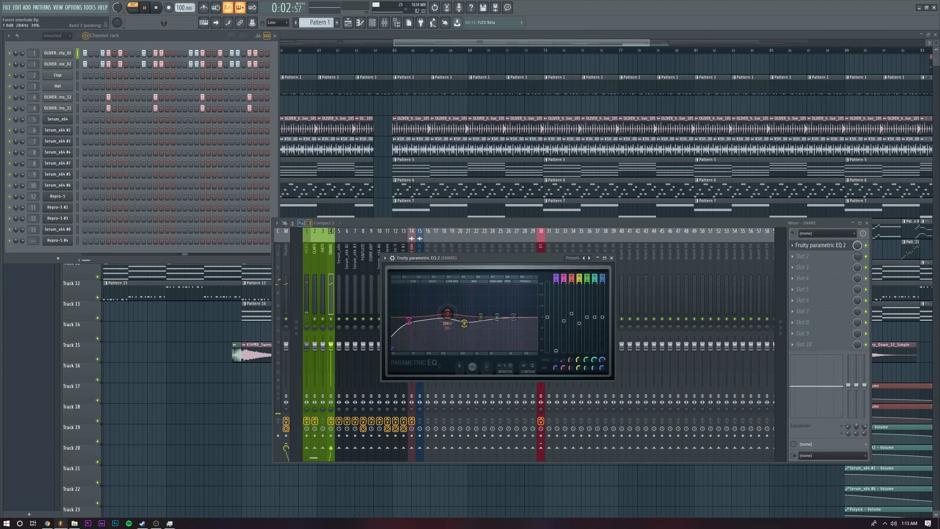
scroll(464, 329, "up", 2)
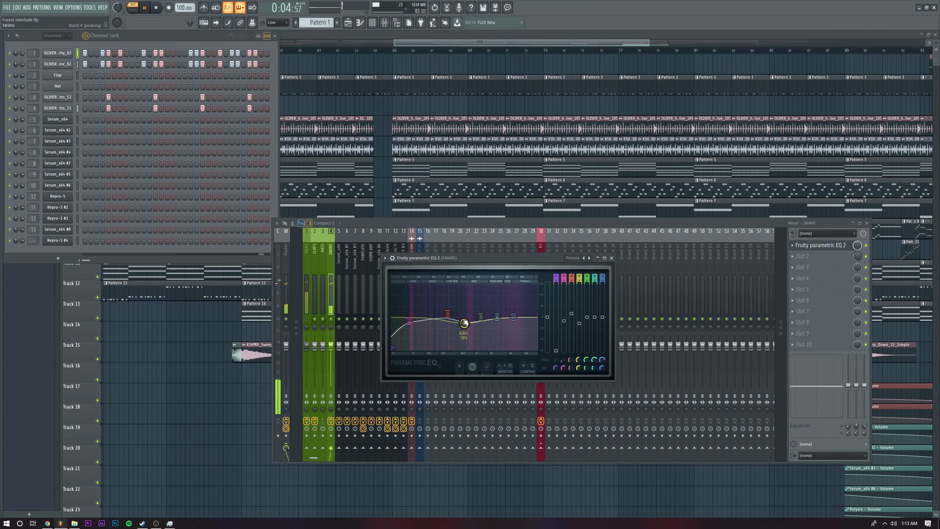
left_click_drag(469, 323, 497, 312)
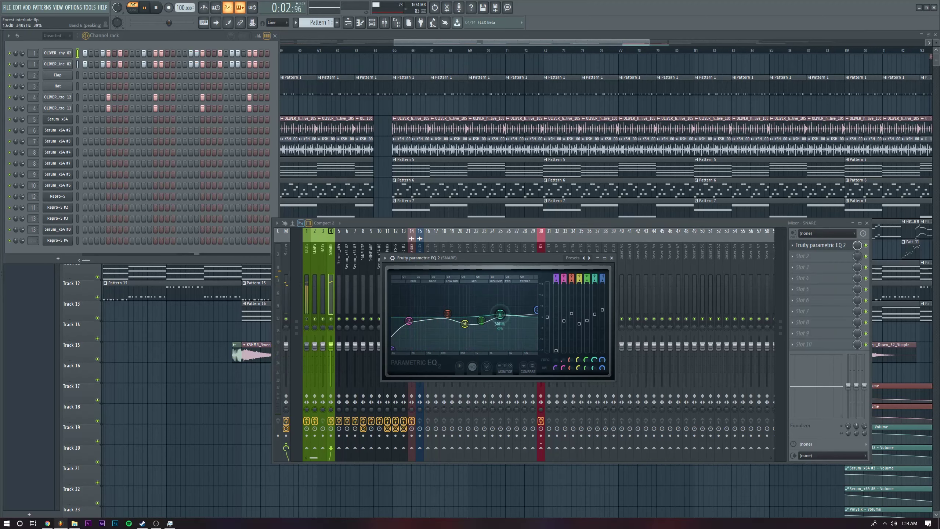
left_click_drag(501, 315, 505, 317)
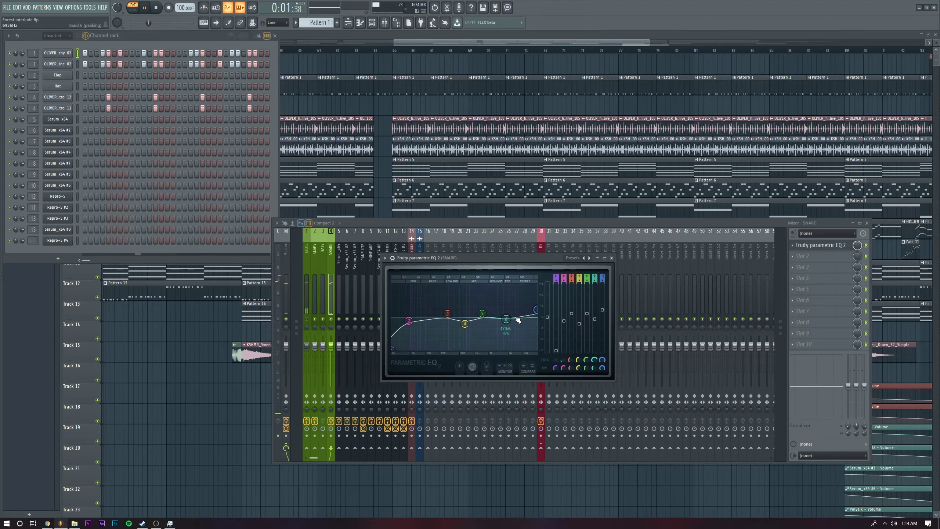
left_click_drag(506, 318, 507, 313)
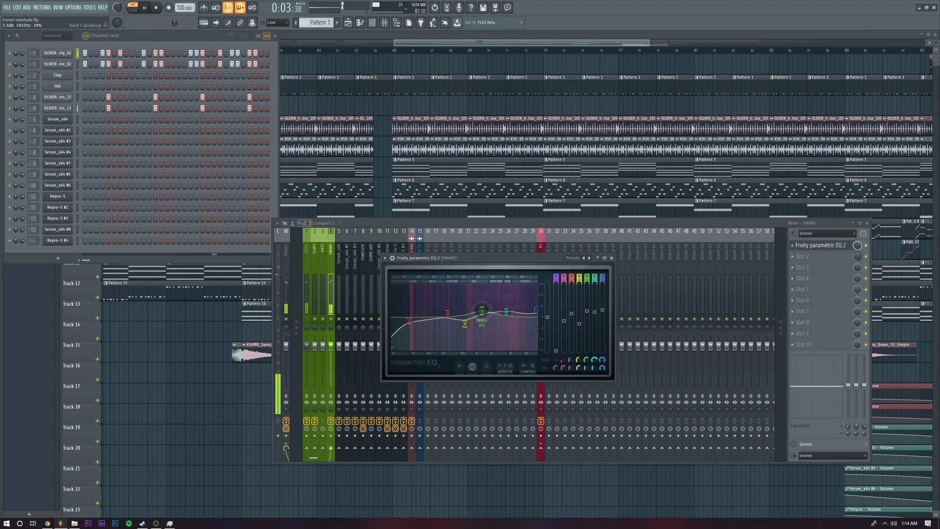
scroll(486, 314, "up", 3)
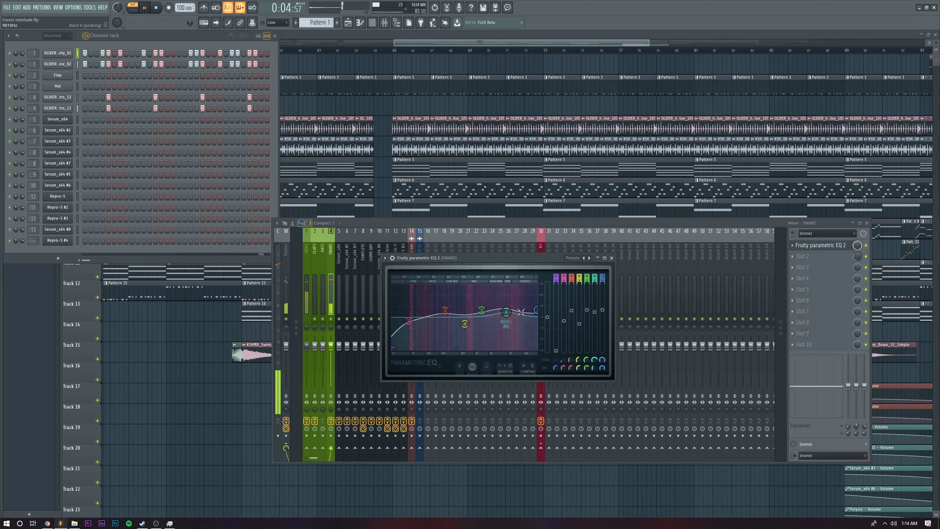
left_click(820, 245)
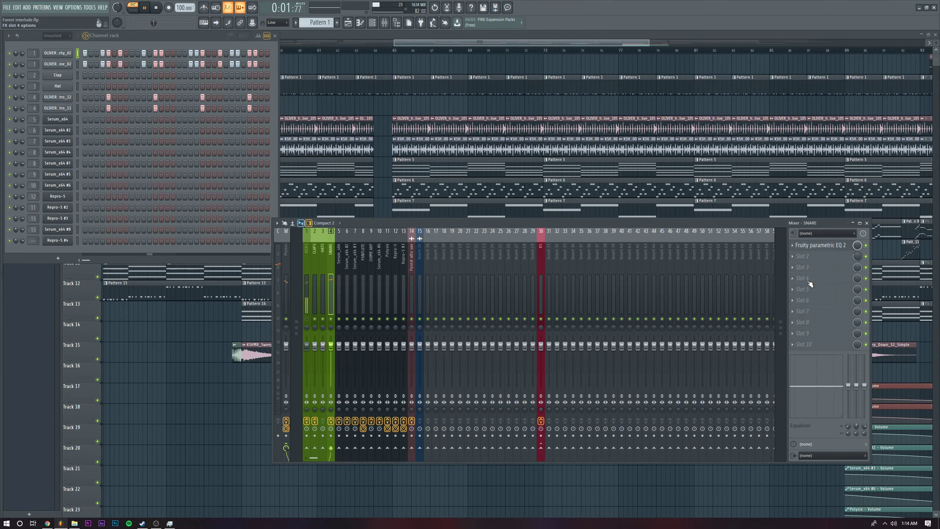
- Load Fruity Reeverb 2 into SNARE slot 2 after the EQ
left_click(796, 262)
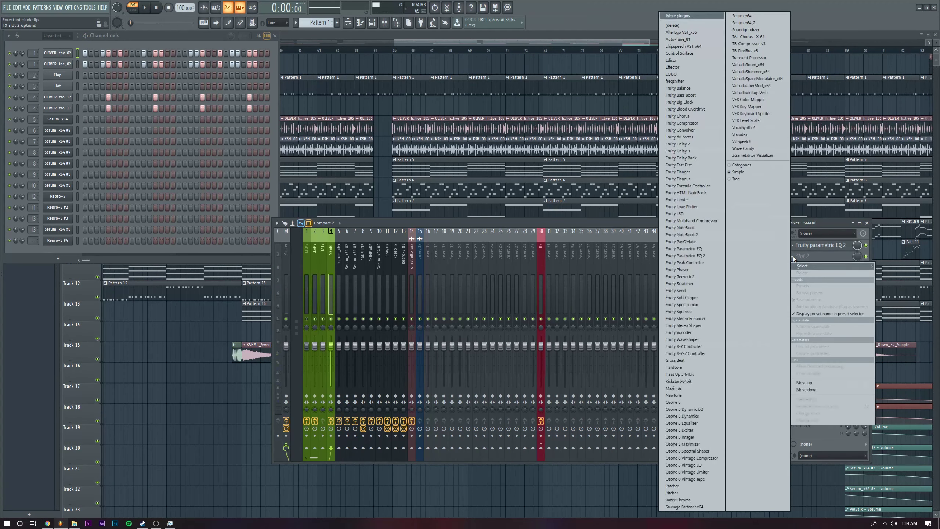
left_click(699, 275)
left_click_drag(314, 136, 546, 263)
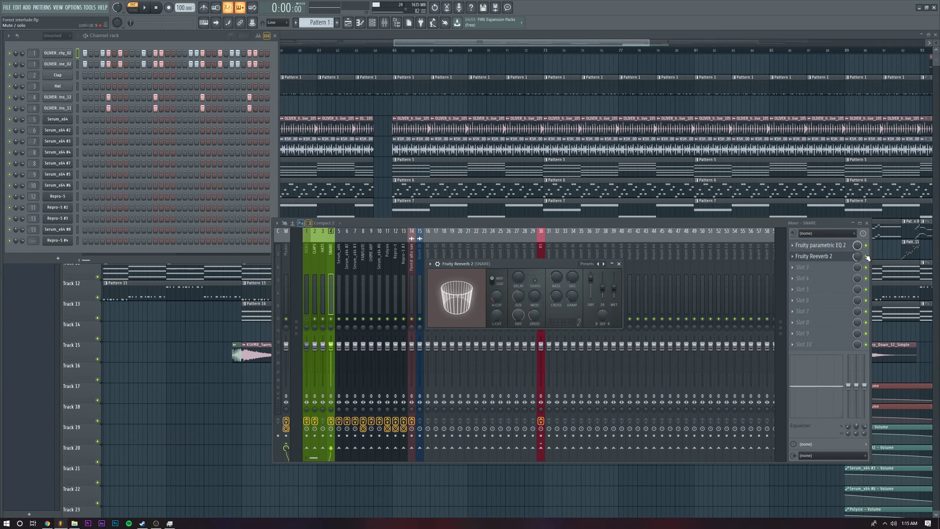
left_click(619, 264)
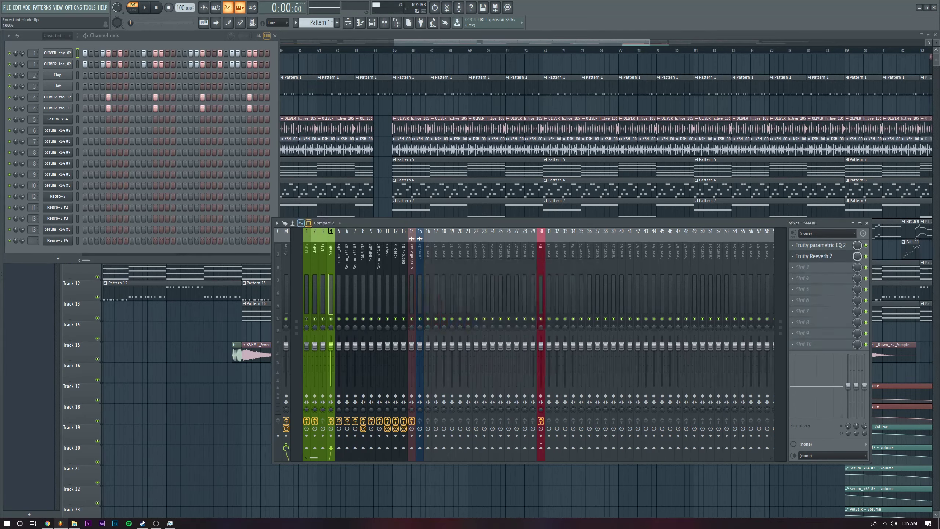
- Set the snare reverb to 2.0 s decay, 4.8 kHz high damping, room size 31 and 33% mod speed
left_click(818, 257)
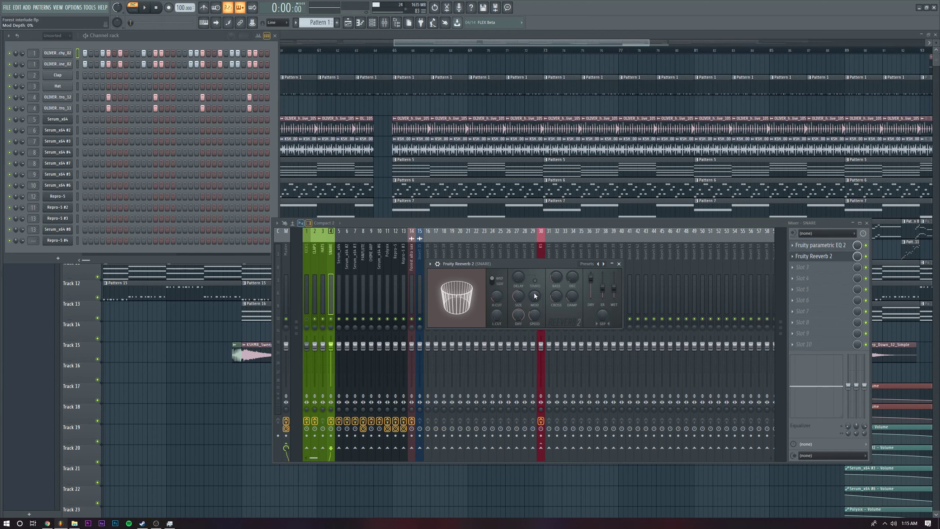
left_click_drag(573, 281, 573, 274)
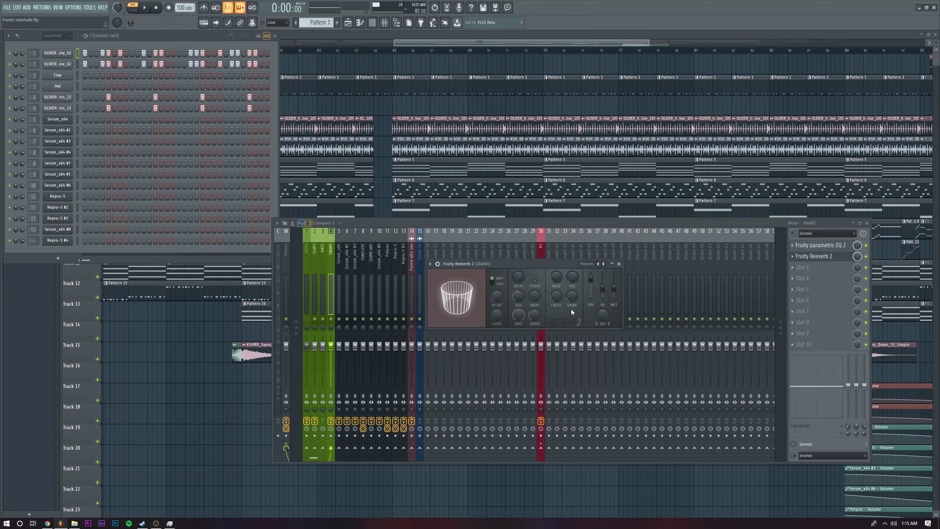
left_click_drag(572, 296, 572, 304)
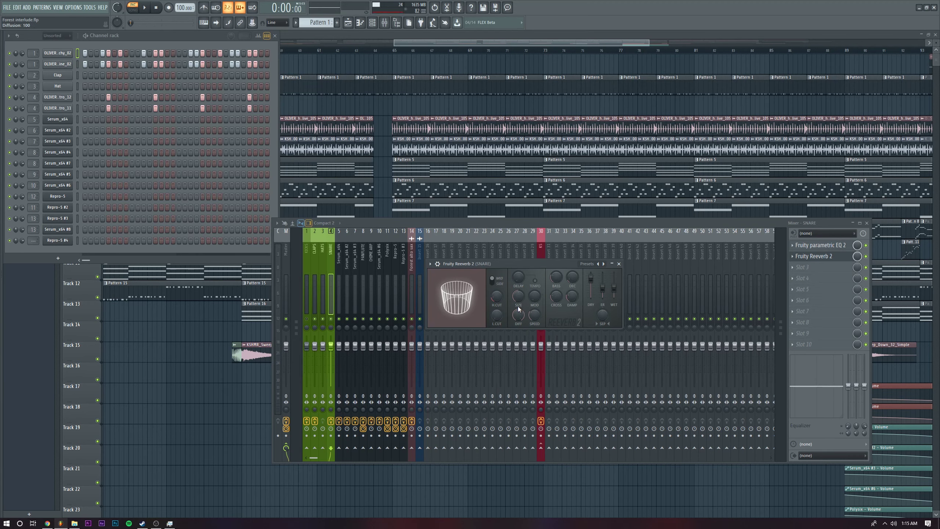
left_click_drag(515, 297, 515, 310)
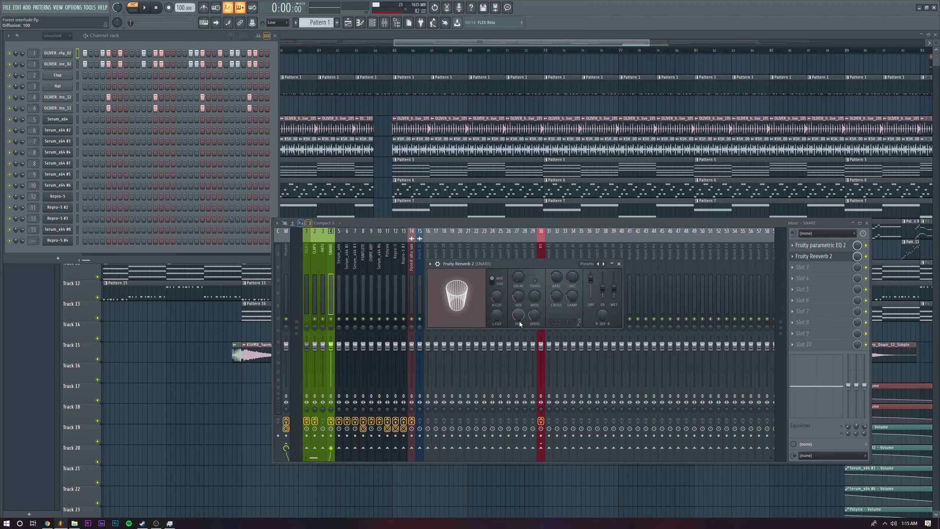
left_click_drag(535, 315, 534, 321)
- Audition the snare reverb, then raise its wet level to 54%
left_click(144, 8)
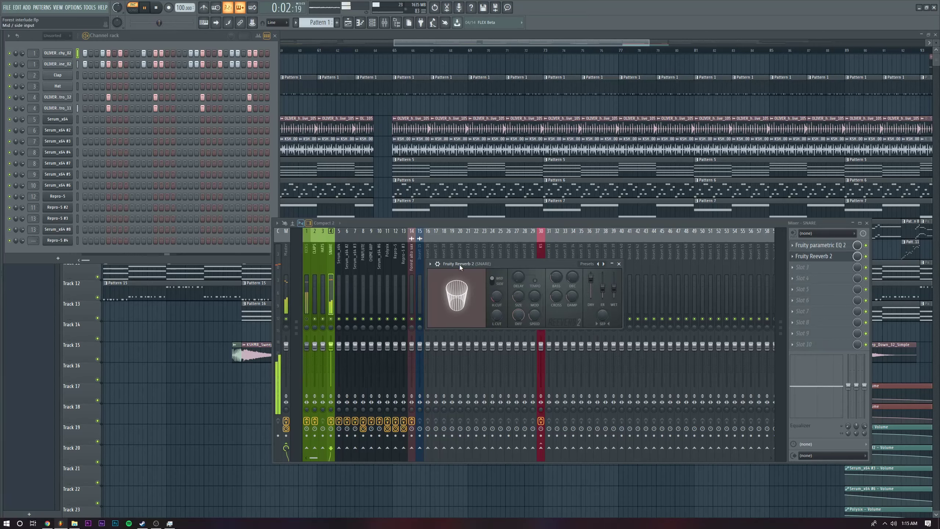
key("space")
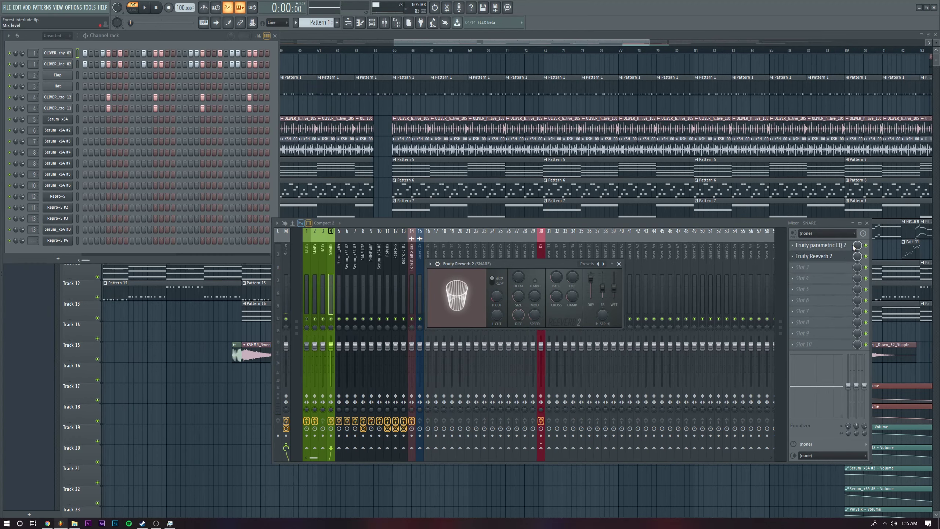
left_click(855, 259)
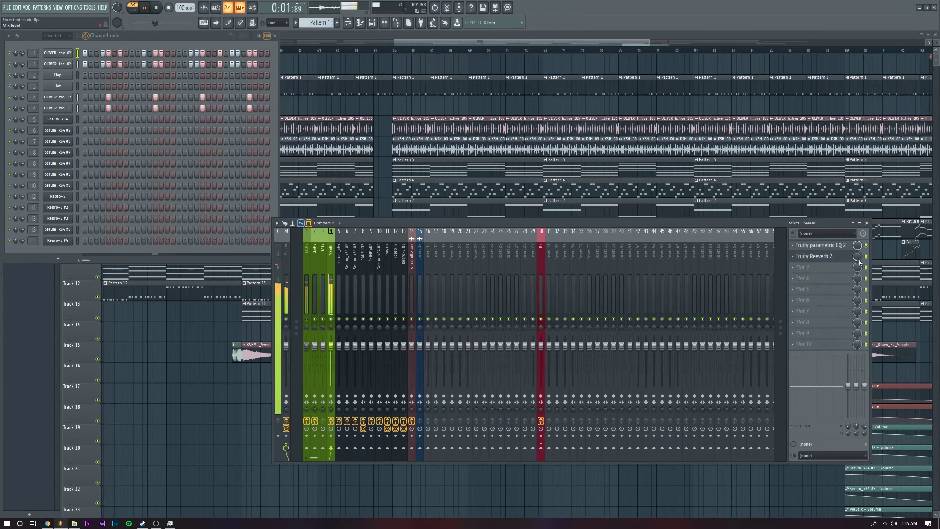
key("space")
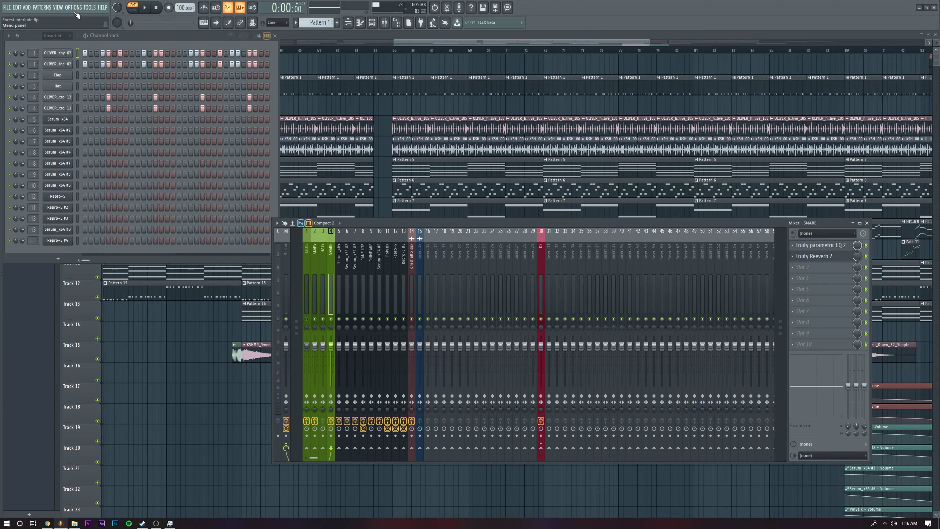
left_click(822, 257)
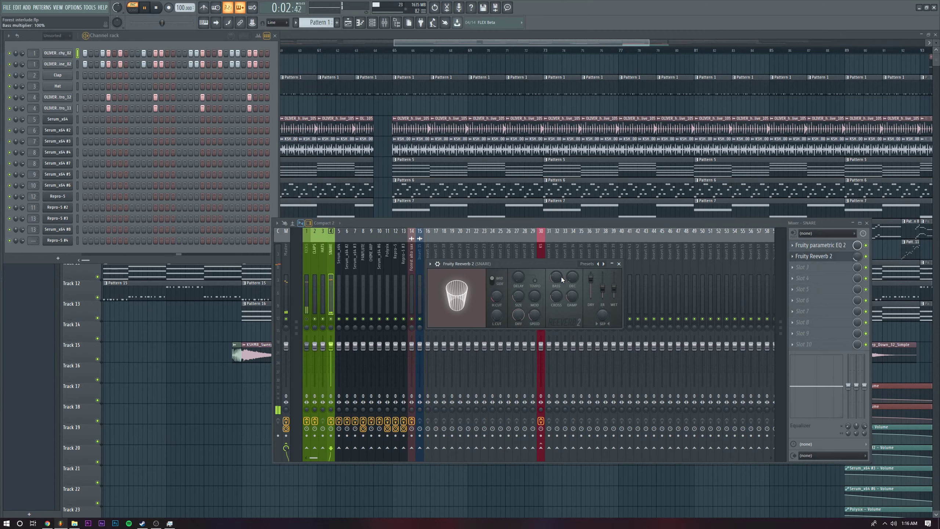
left_click_drag(616, 291, 616, 289)
- Load Fruity WaveShaper into SNARE slot 3 and add a point to bend its curve
left_click(793, 268)
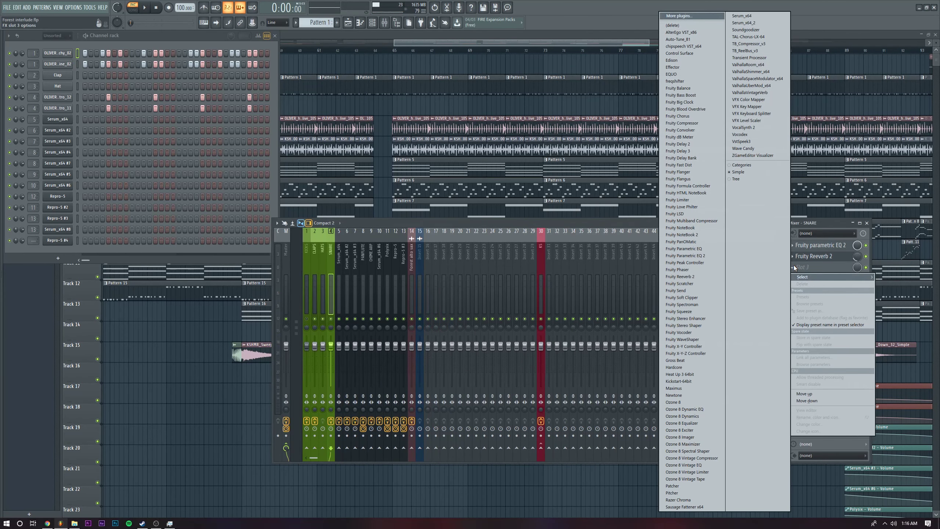
left_click(682, 340)
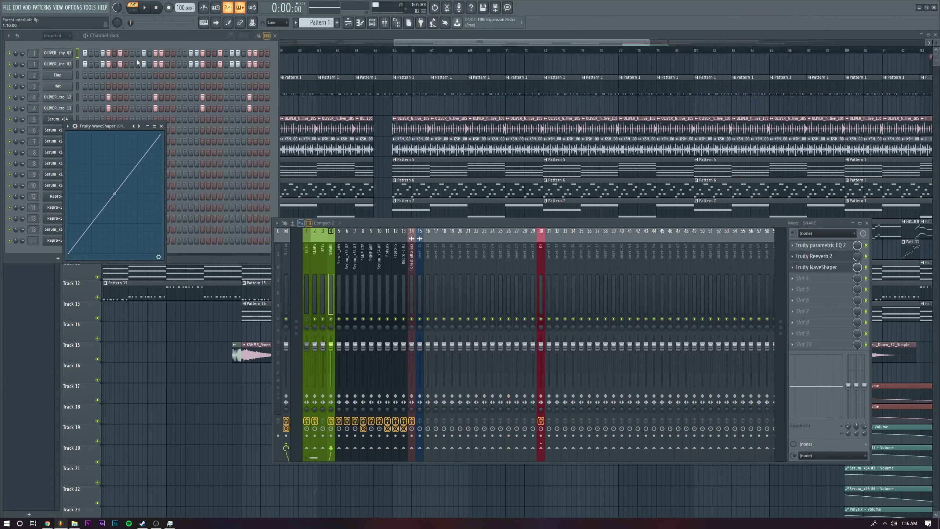
left_click_drag(106, 125, 603, 264)
left_click(601, 322)
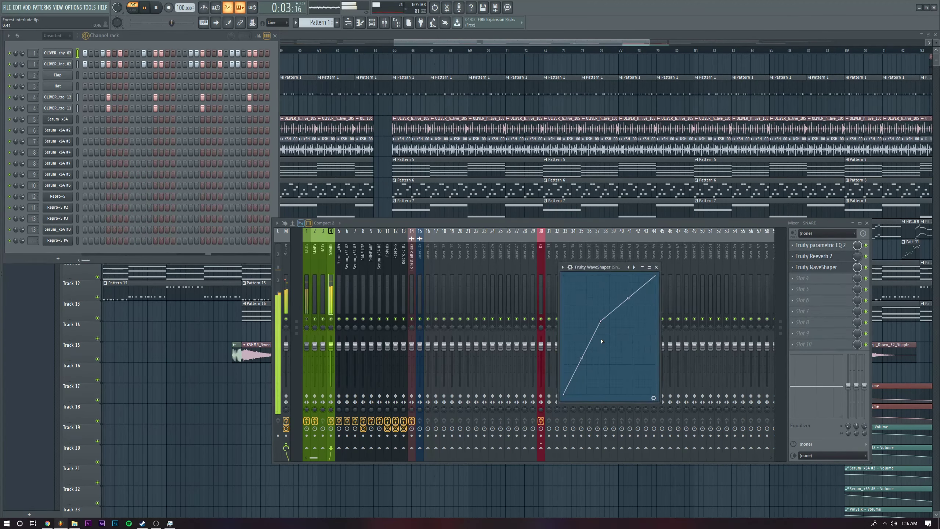
left_click(657, 268)
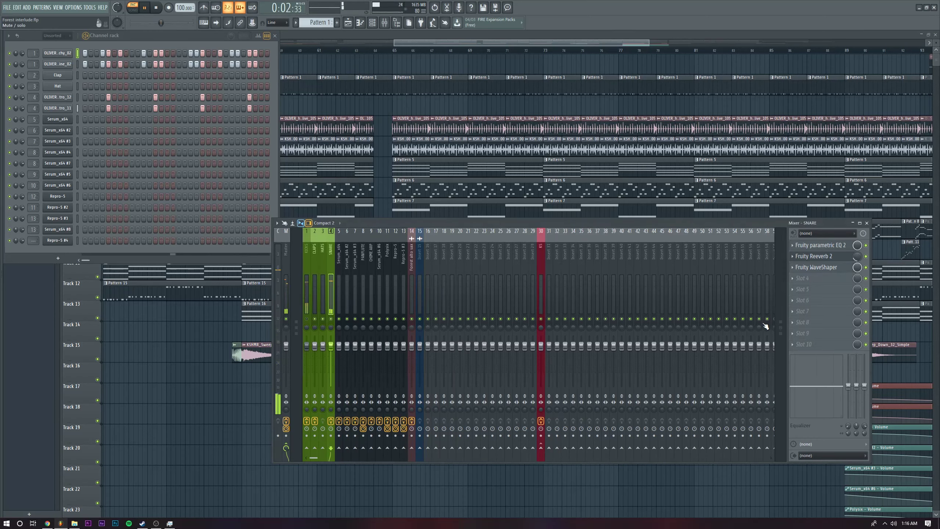
- Load Fruity soft clipper into SNARE slot 4 and stop playback
left_click(793, 280)
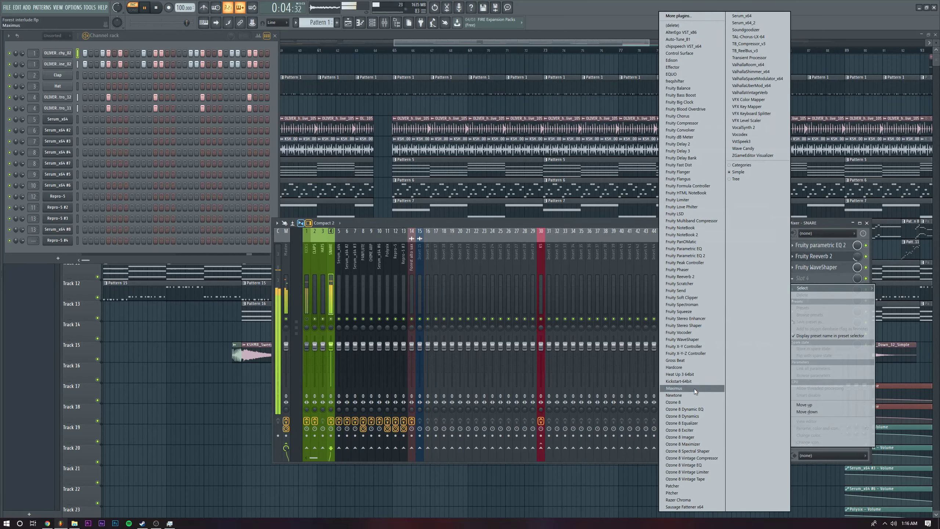
left_click(683, 298)
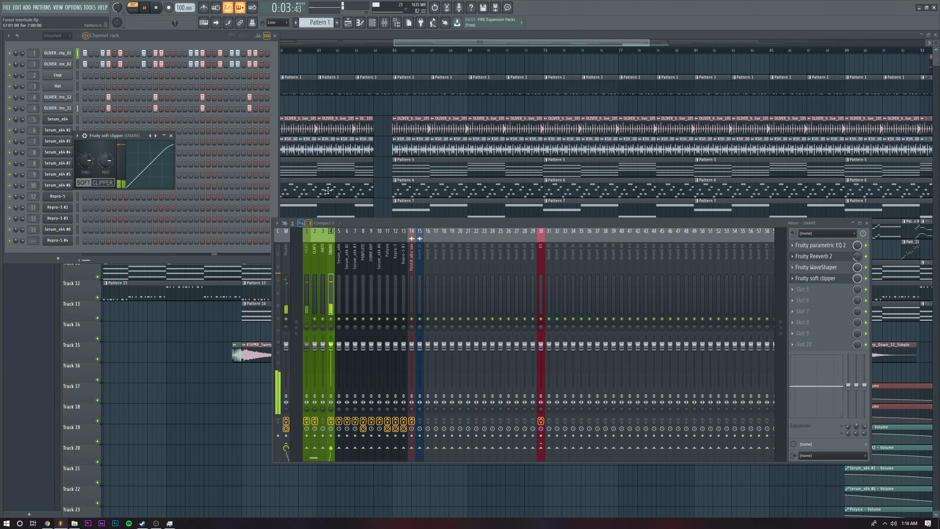
left_click(171, 136)
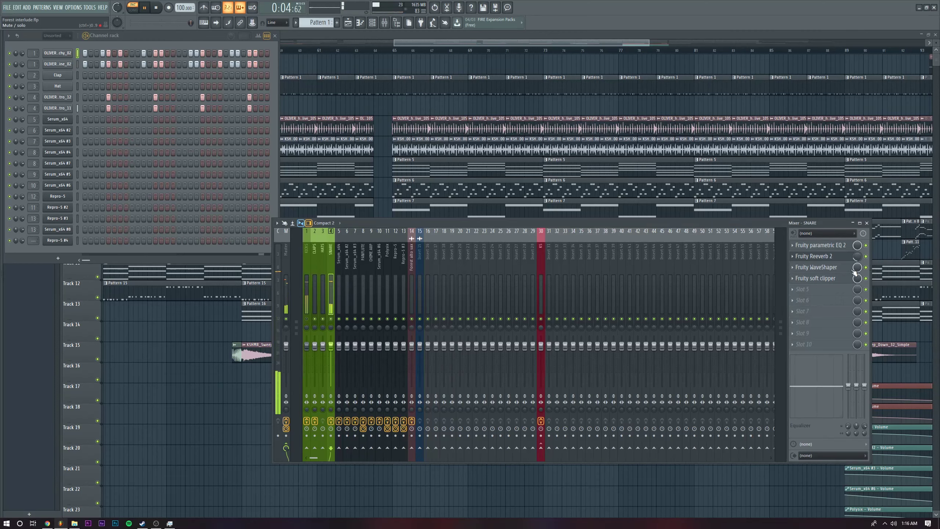
key("space")
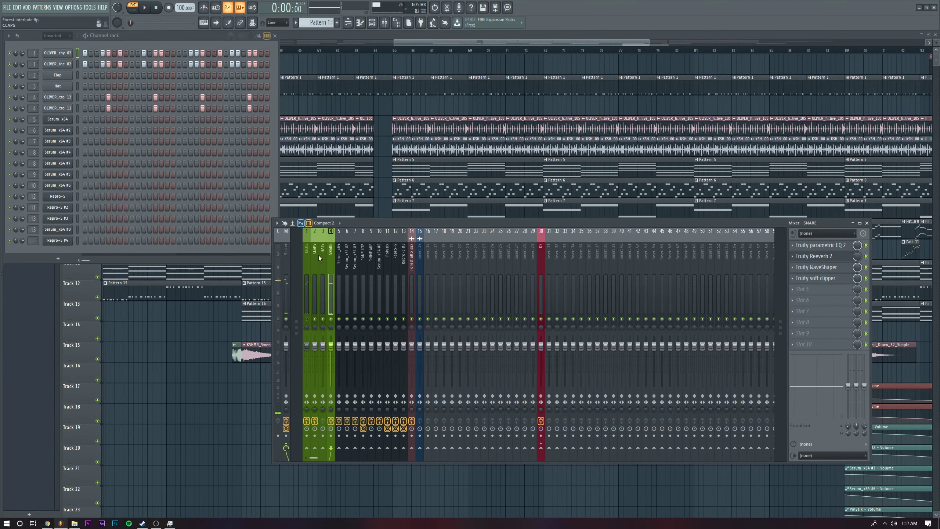
- Select the HATS insert, solo Tracks 4 and 5, and play a bars 65–66 selection
left_click(320, 255)
key("F5")
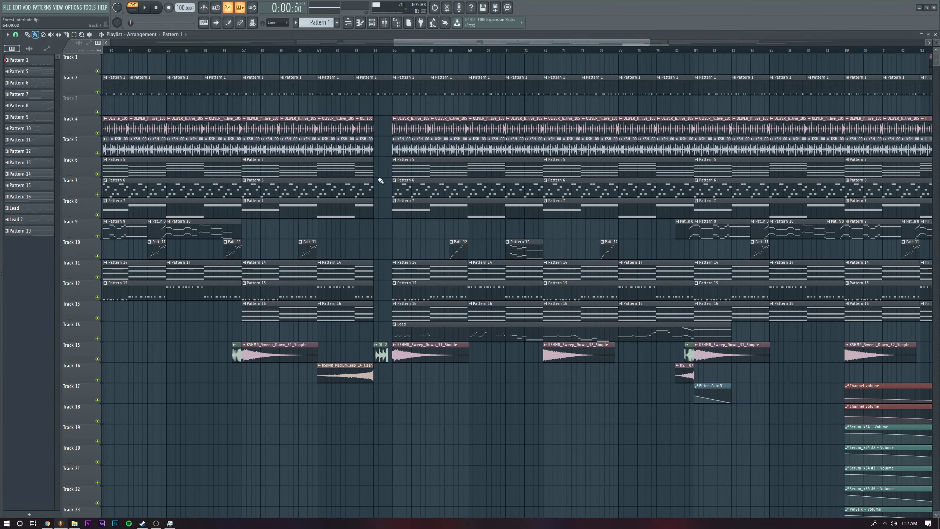
right_click(98, 133)
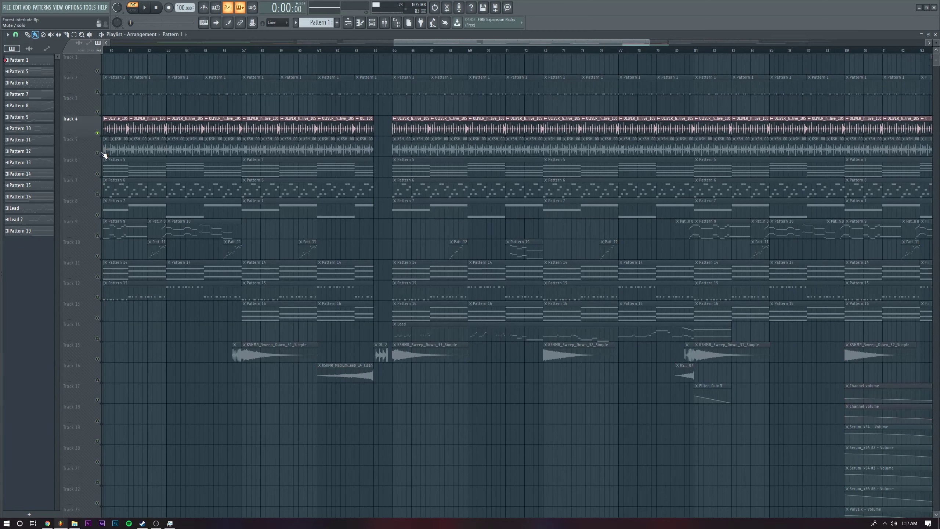
left_click(98, 153)
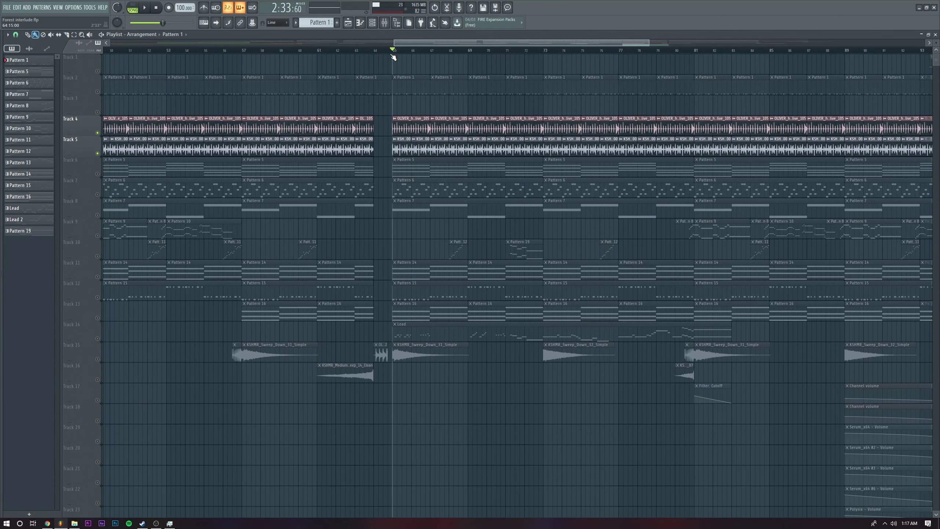
left_click_drag(396, 55, 428, 78)
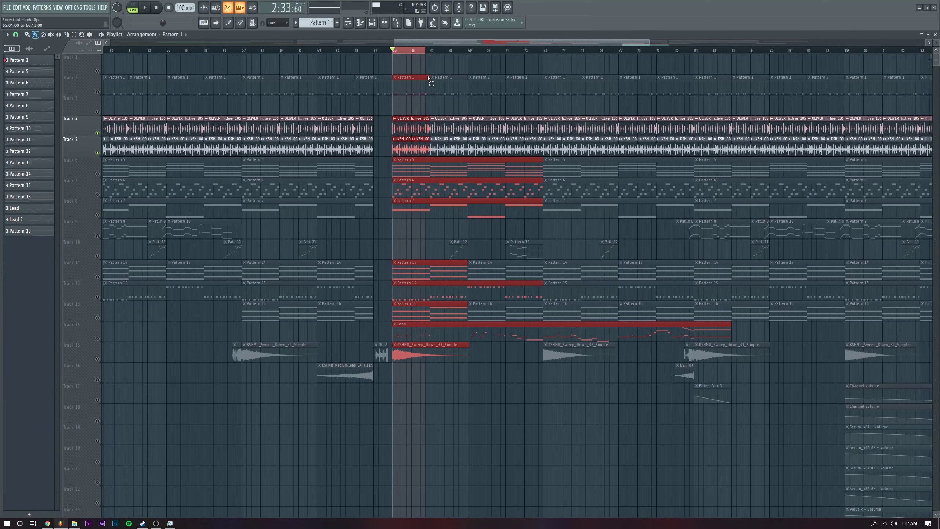
key("space")
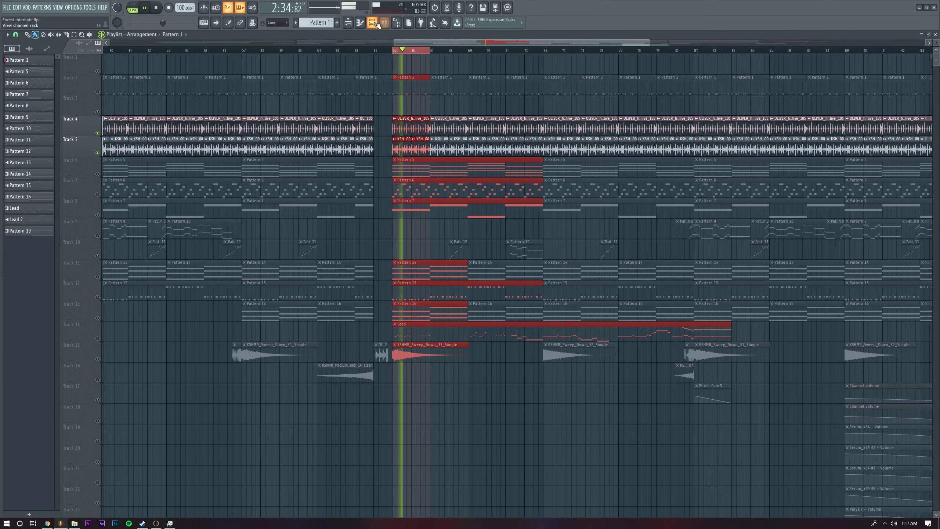
key("F9")
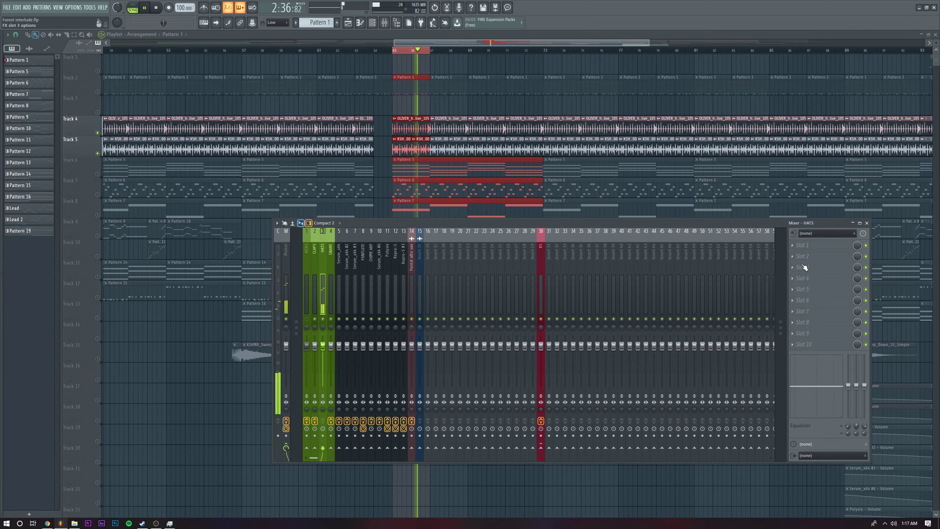
- Load Fruity parametric EQ 2 on HATS slot 1, cut lows with bands 1–2, lift highs near 14.8 kHz
left_click(792, 247)
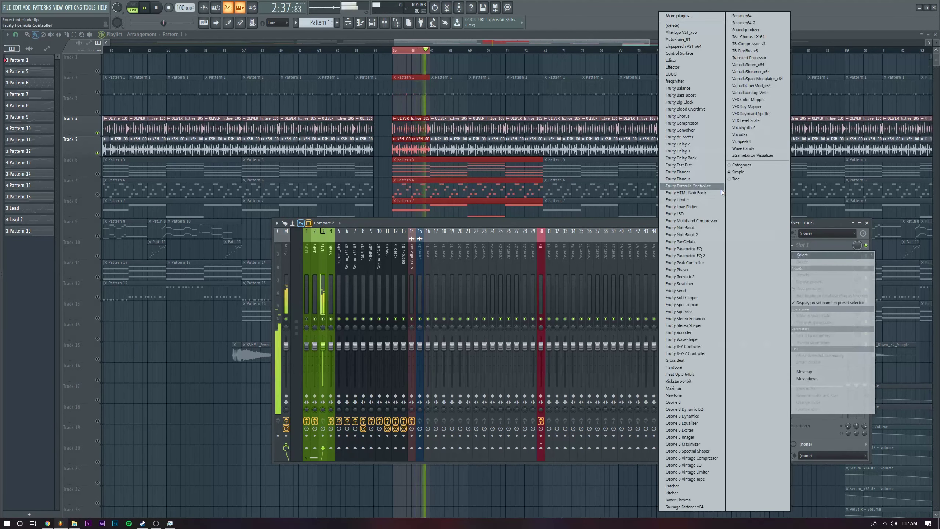
left_click(708, 257)
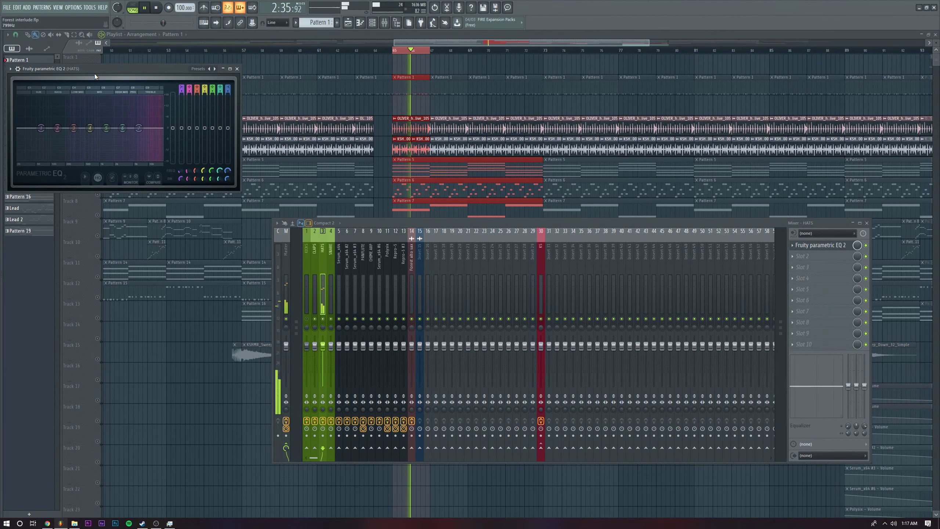
left_click_drag(125, 68, 459, 262)
left_click_drag(472, 321, 489, 312)
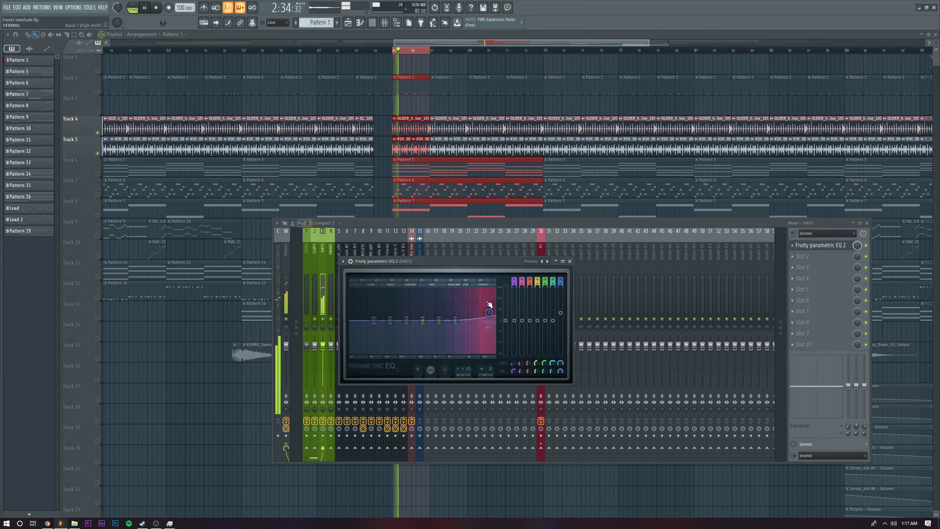
left_click_drag(465, 322, 438, 319)
left_click_drag(374, 320, 351, 340)
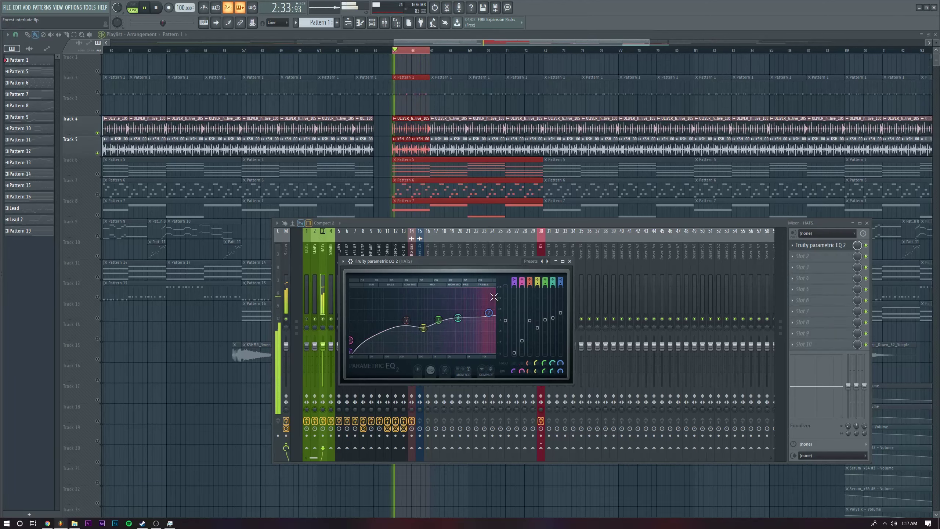
left_click_drag(488, 313, 460, 315)
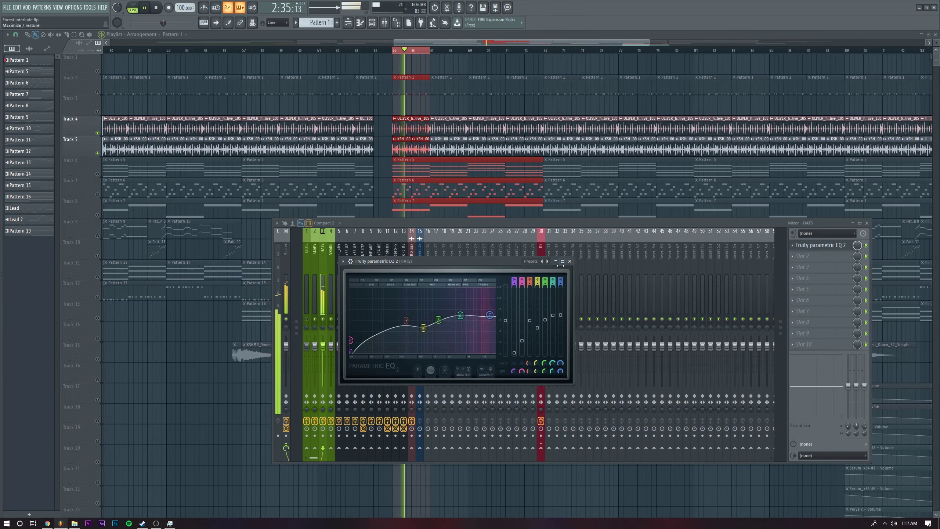
left_click(570, 261)
- Load Fruity Reeverb 2 into HATS slot 2, then bring up the plugin choices for slot 3
left_click(797, 257)
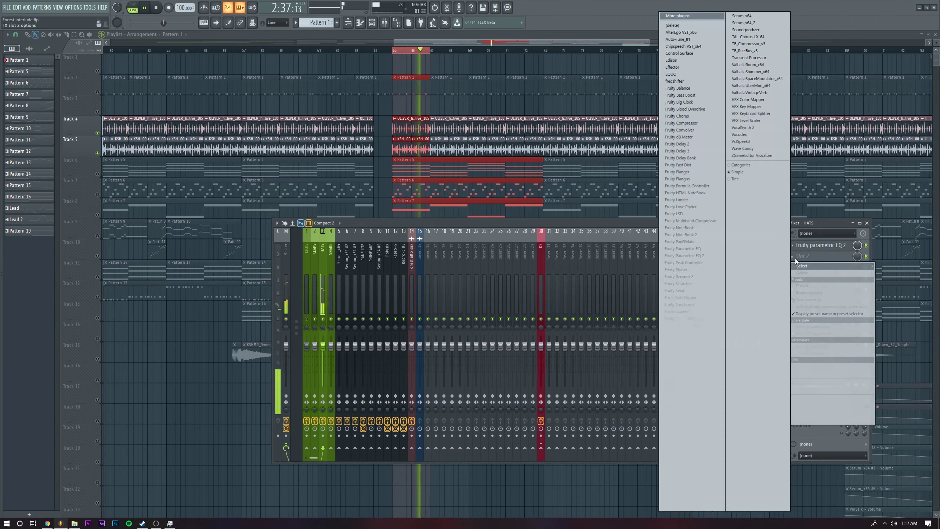
left_click(693, 276)
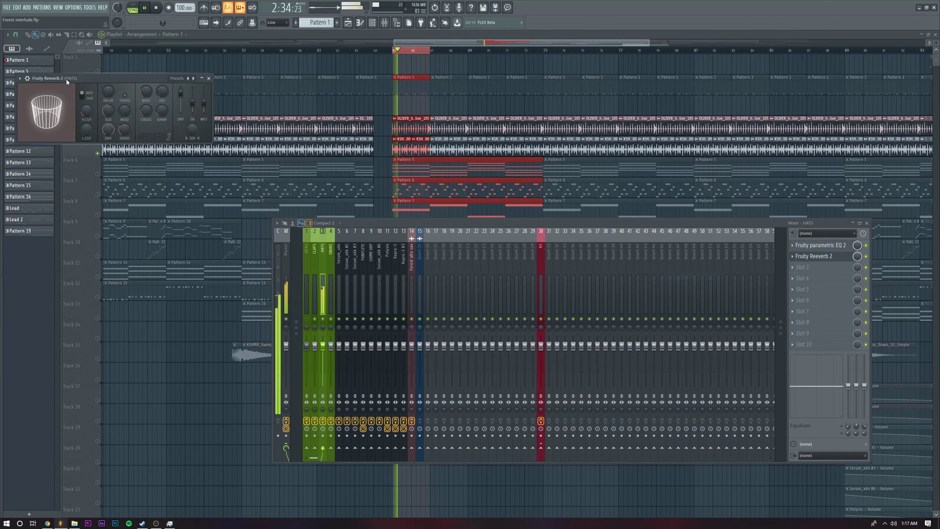
left_click_drag(113, 83, 386, 247)
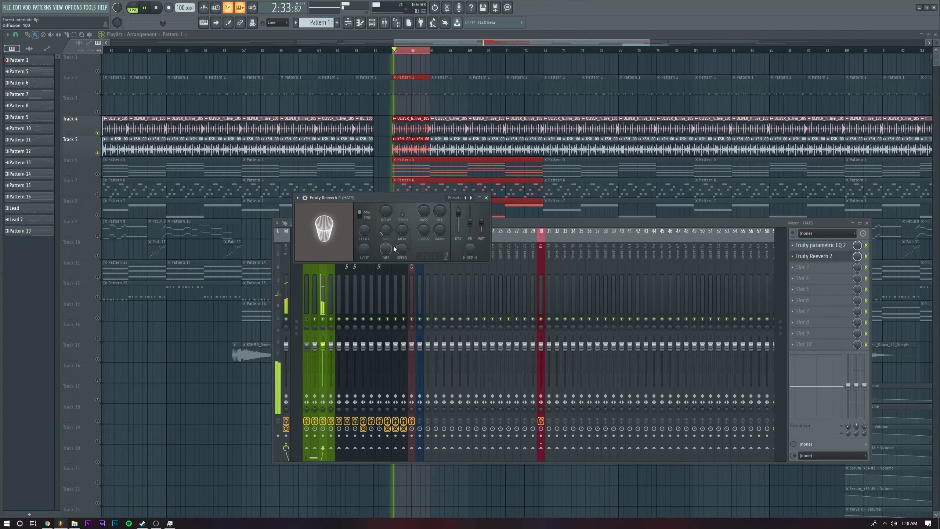
left_click(789, 267)
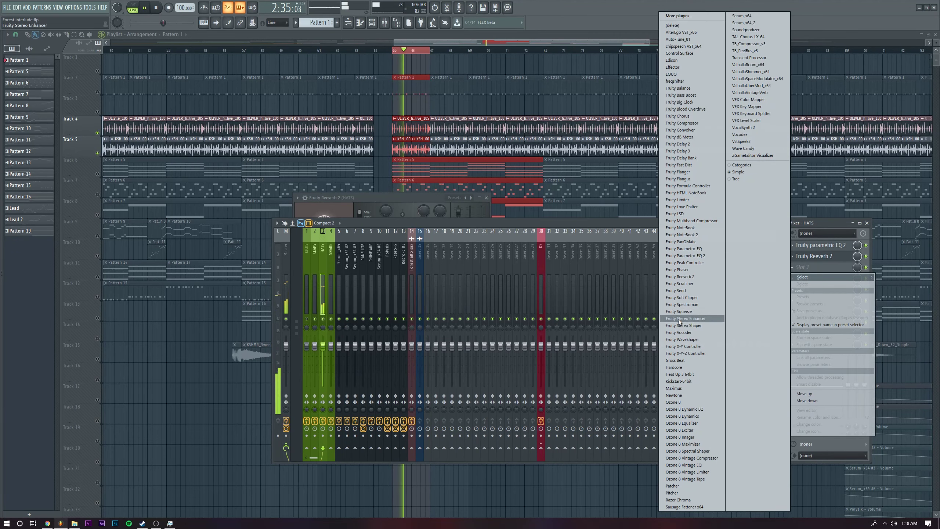
- Load Fruity WaveShaper into HATS slot 3 and bend its curve upward
left_click(686, 340)
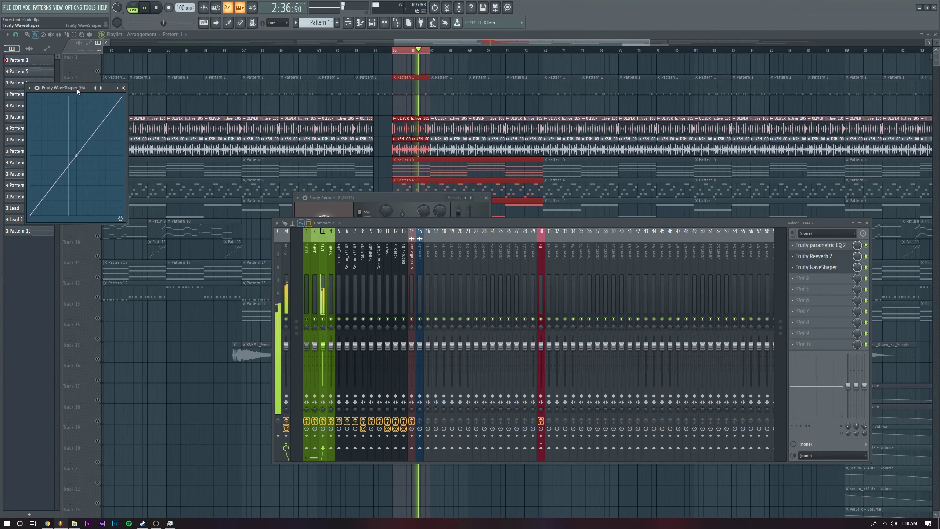
left_click_drag(76, 89, 384, 243)
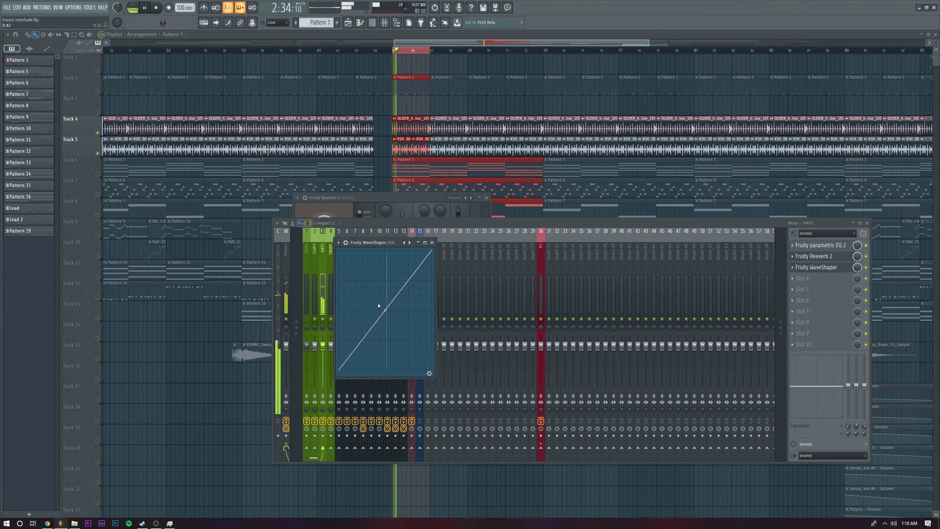
left_click_drag(378, 314, 378, 304)
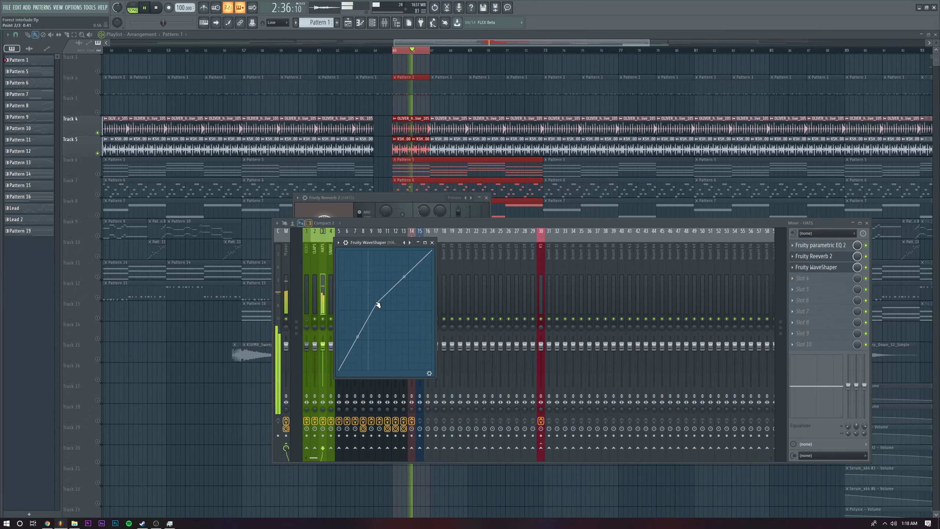
left_click(431, 242)
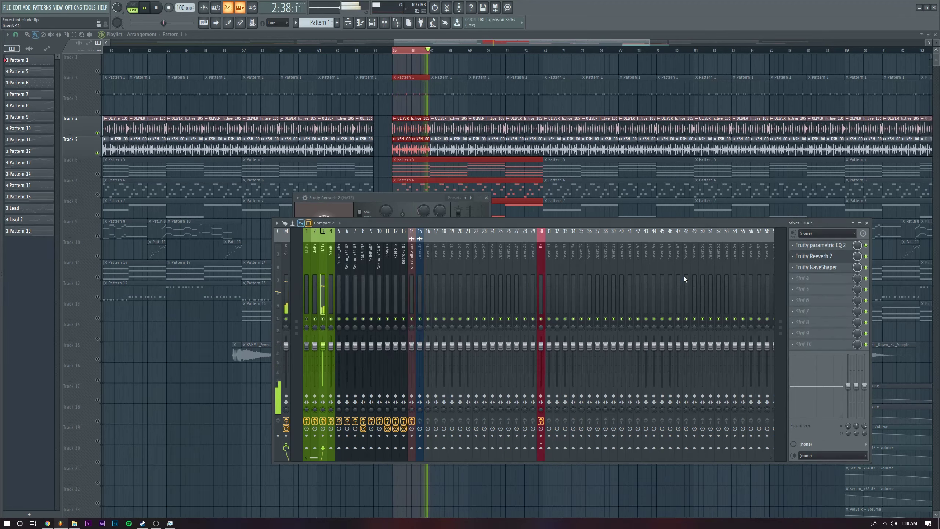
- Add Fruity soft clipper to HATS slot 4
left_click(796, 278)
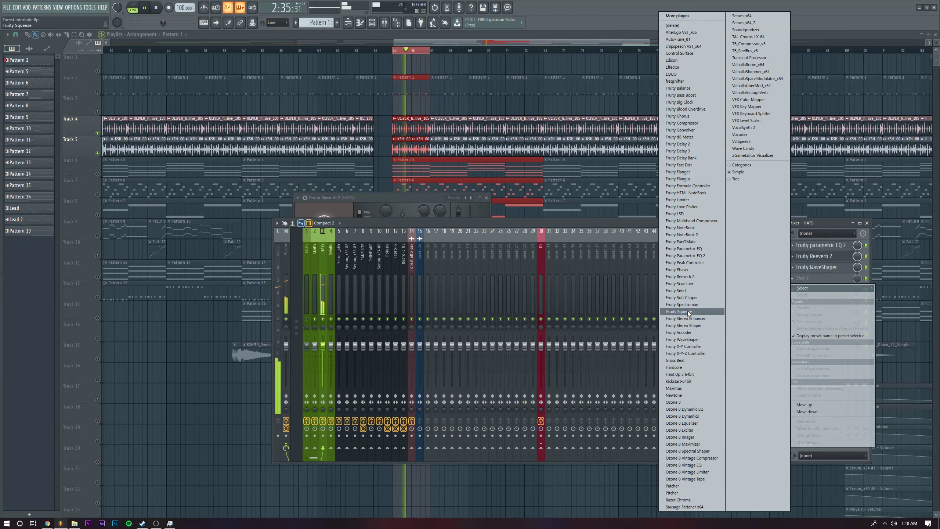
left_click(695, 299)
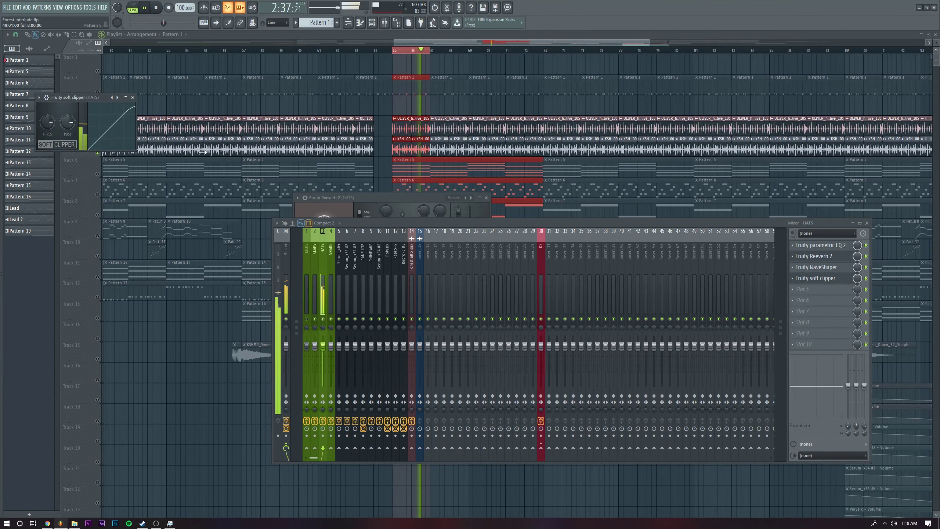
left_click(814, 278)
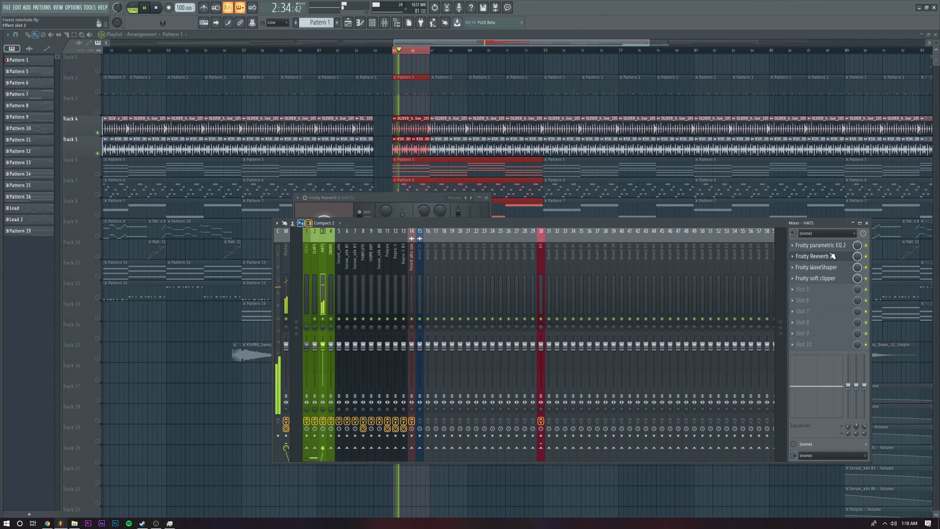
- Raise band 7 of the HATS EQ to boost the highs and nudge band 6 slightly higher
left_click(820, 245)
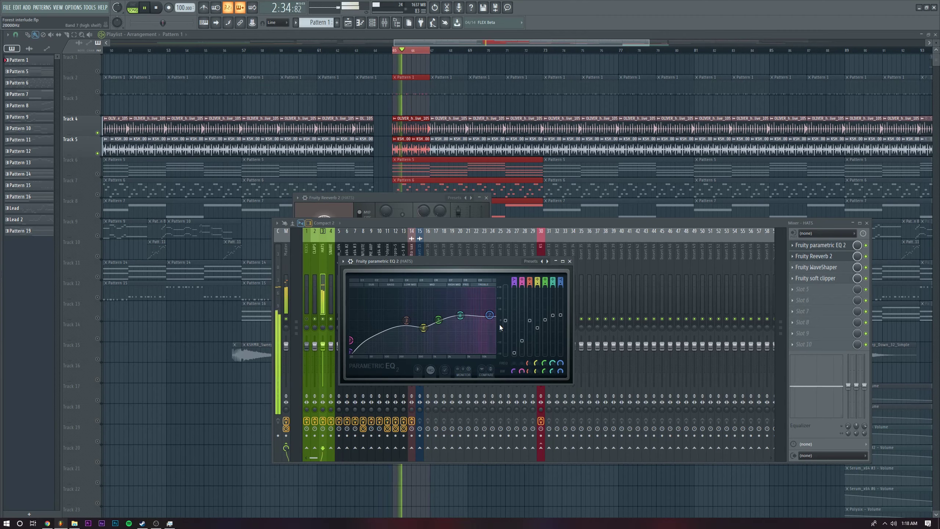
left_click_drag(497, 322, 462, 317)
scroll(487, 314, "up", 5)
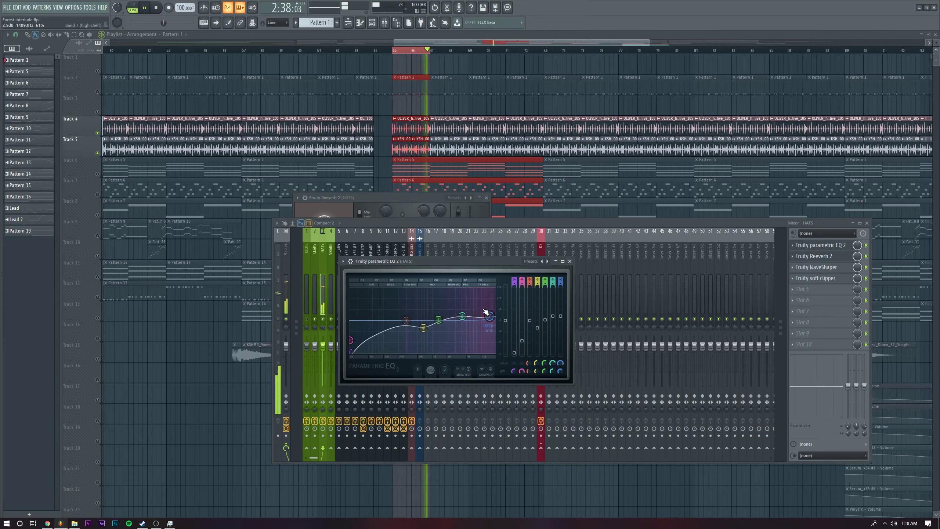
left_click_drag(462, 316, 465, 316)
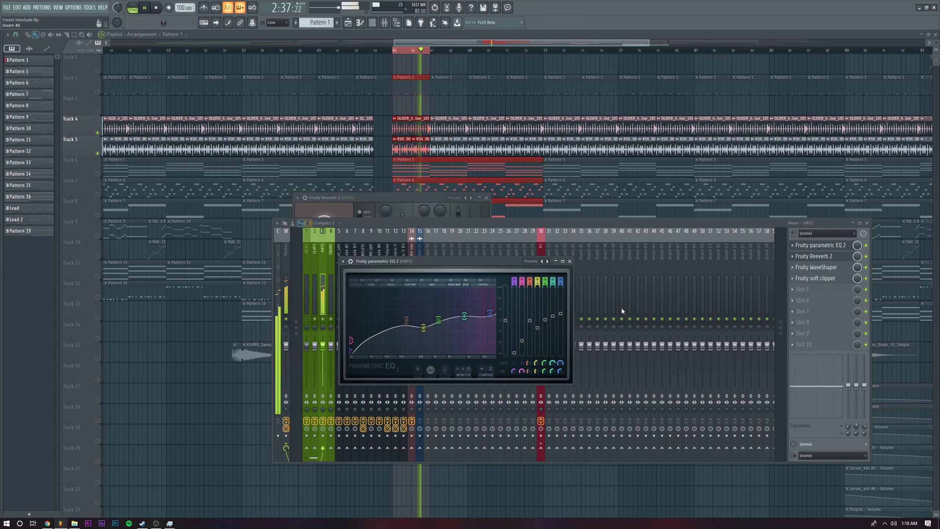
left_click(820, 245)
- Dismiss the reverb window, select the KICKS insert and clear its solo so every track plays
left_click(867, 223)
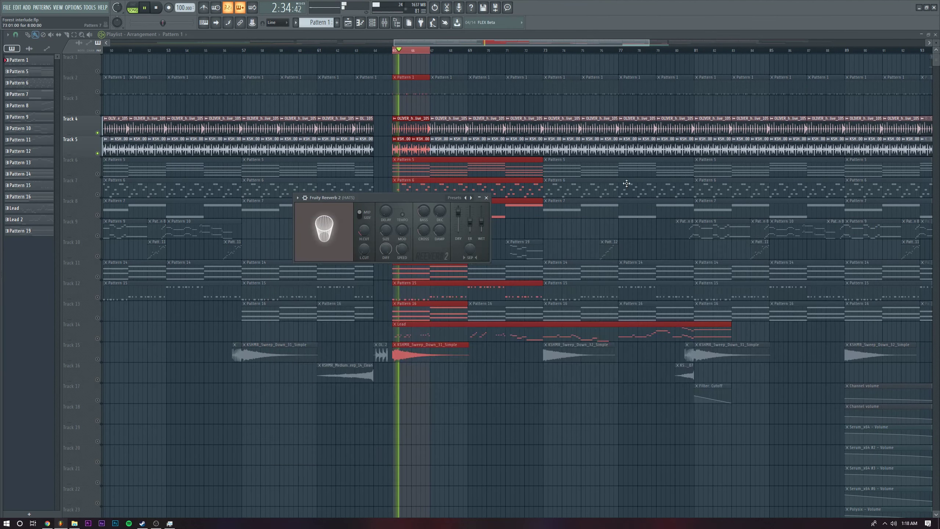
left_click(464, 105)
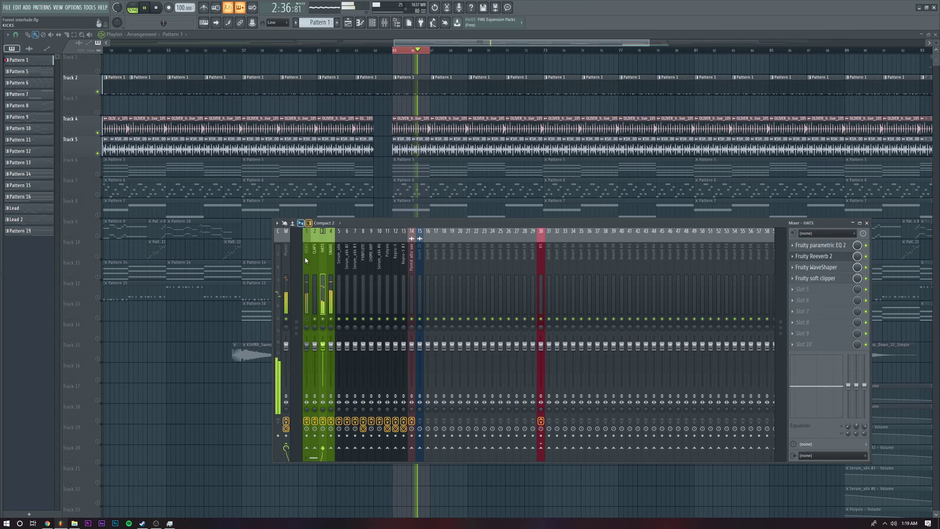
left_click(305, 257)
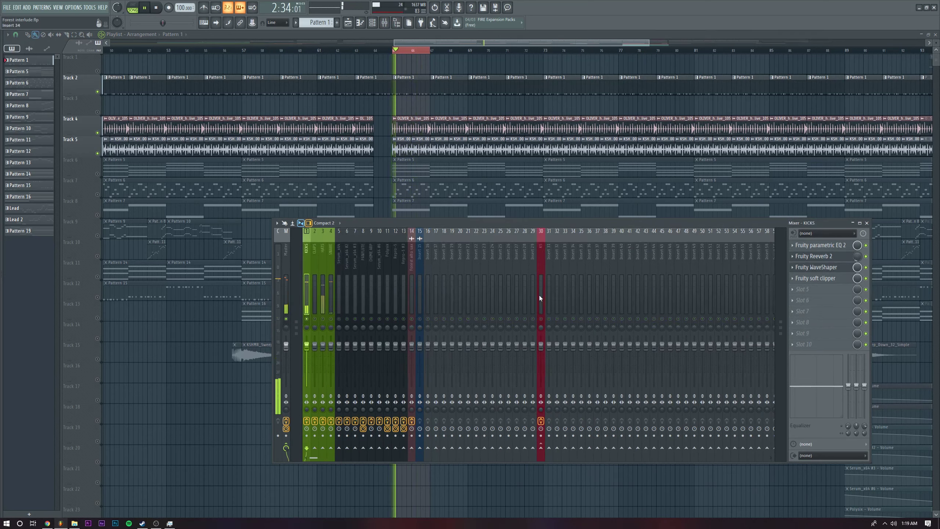
right_click(307, 319)
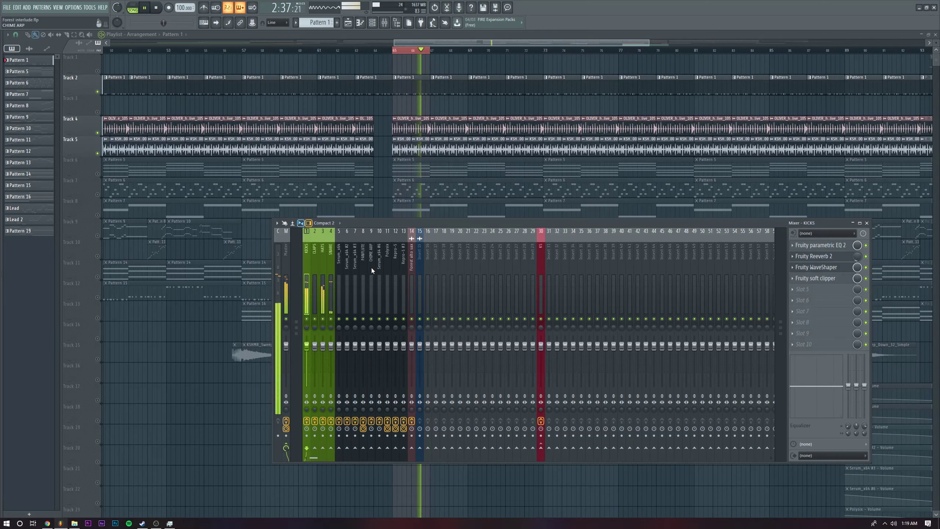
- Compare the drum inserts with effect chains bypassed and re-enabled, then stop playback and leave the Mixer
left_click(307, 421)
left_click(315, 421)
left_click(323, 421)
left_click(331, 421)
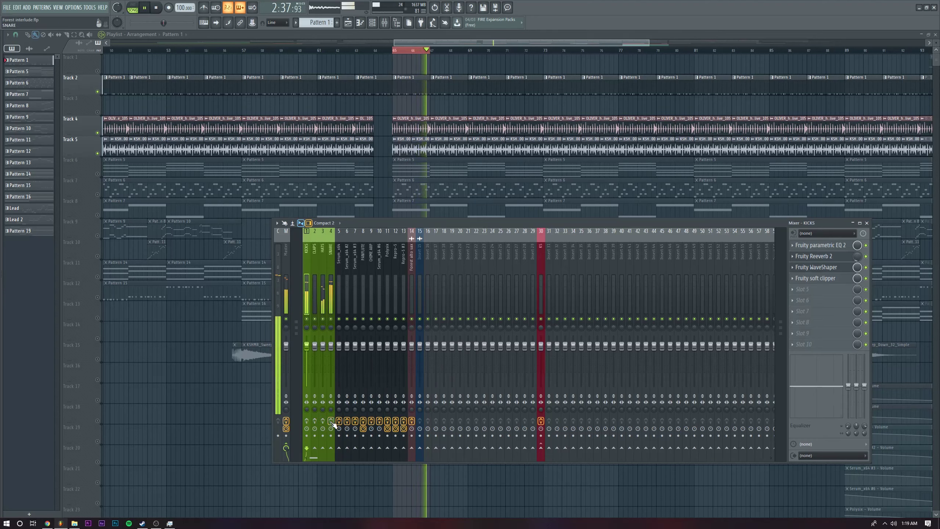
left_click(307, 422)
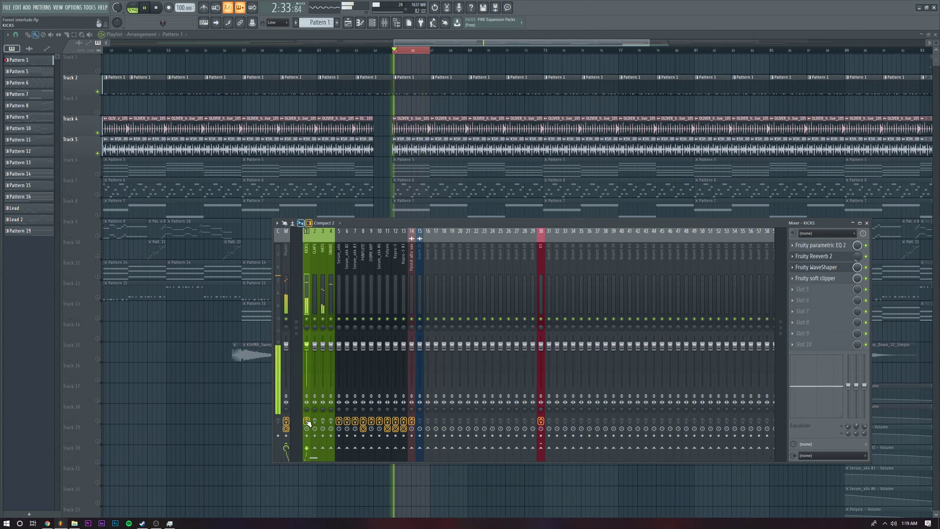
left_click(329, 421)
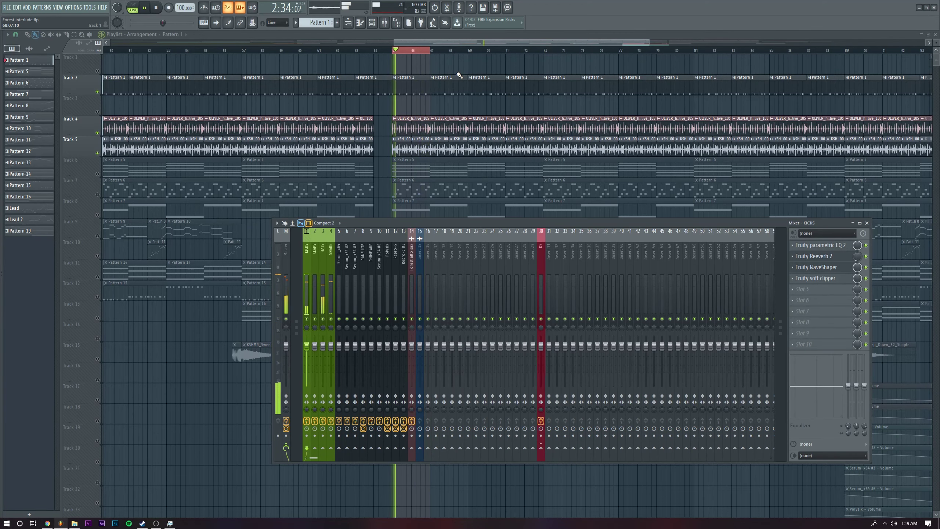
left_click(159, 8)
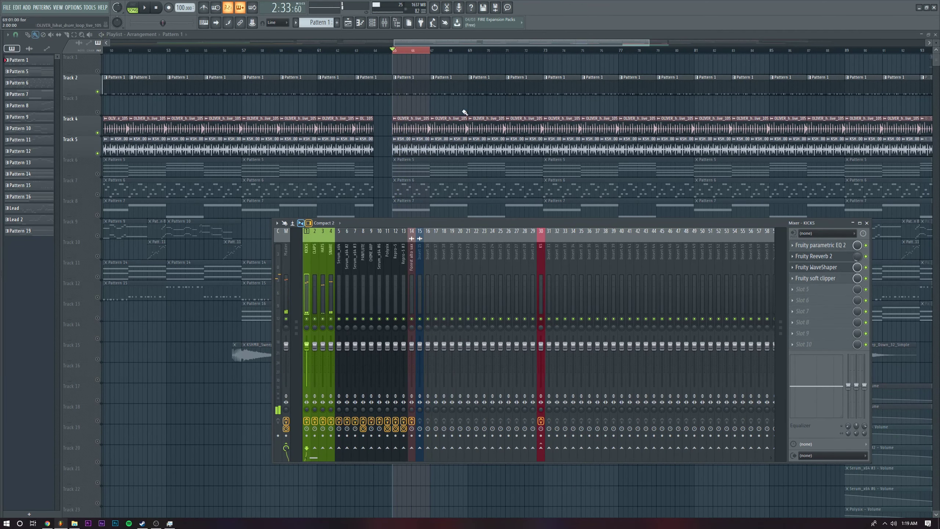
left_click(399, 54)
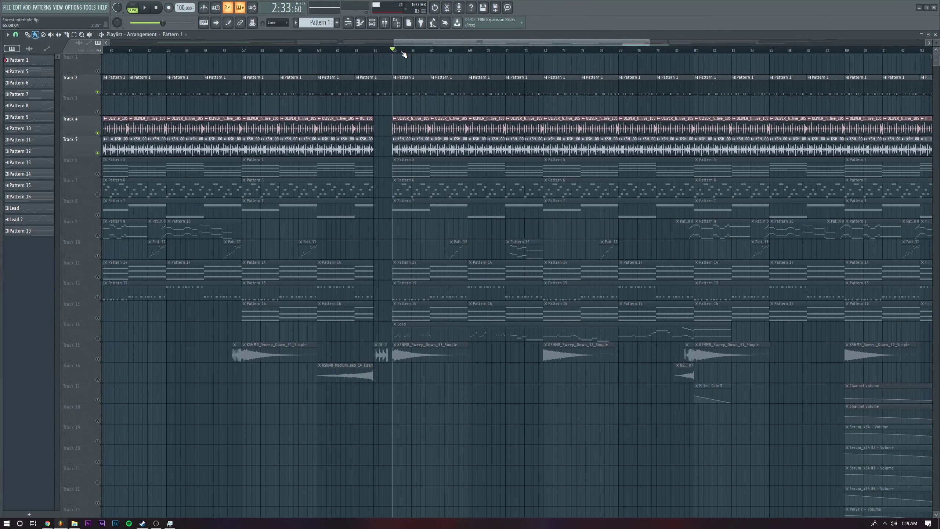
- Zoom the playlist out over the full arrangement, play it and scroll right to the later section
left_click_drag(649, 46, 807, 46)
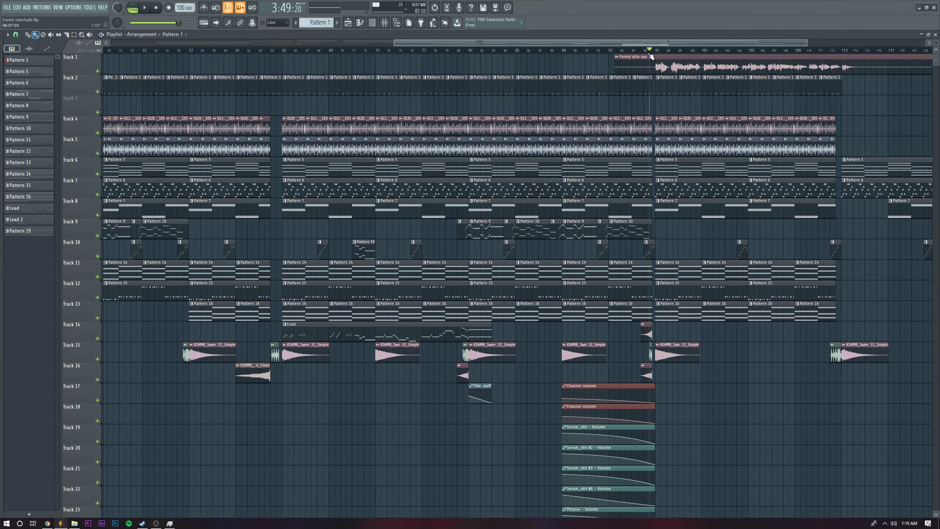
key("space")
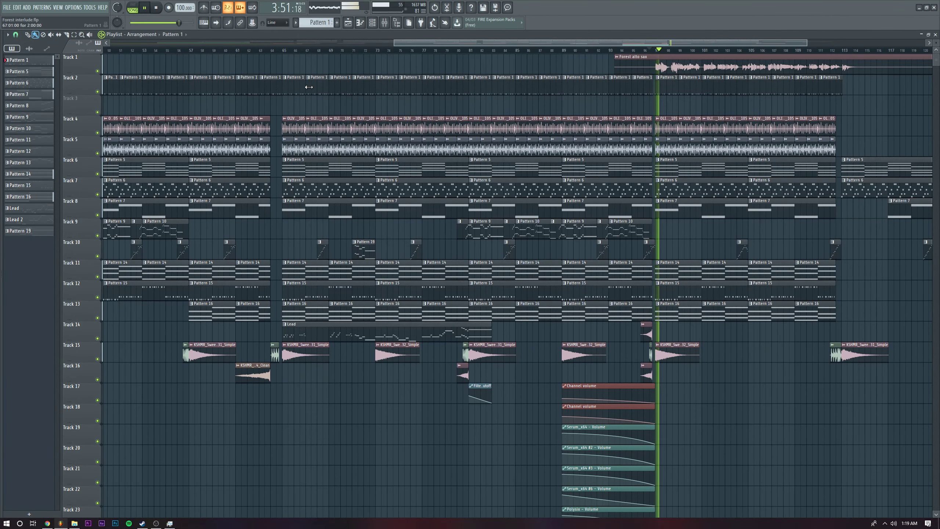
left_click_drag(460, 39, 496, 44)
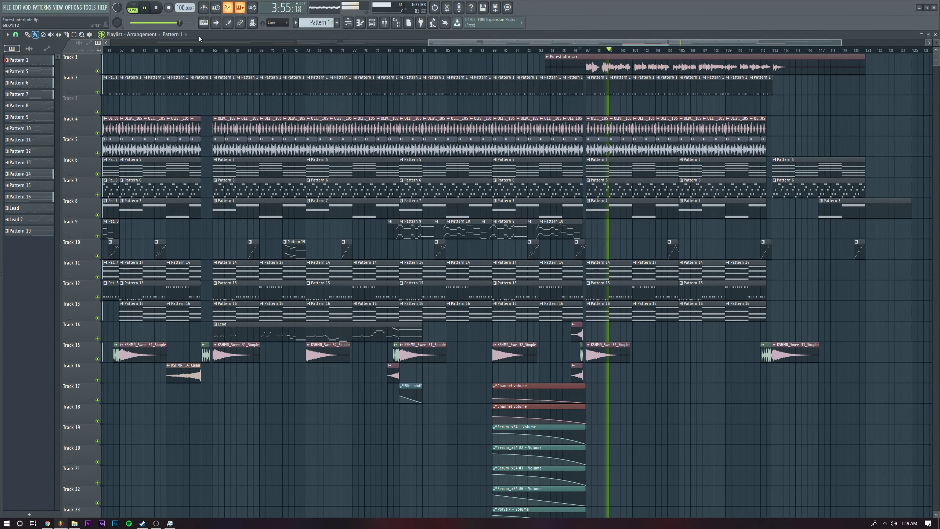
left_click(103, 7)
left_click(117, 7)
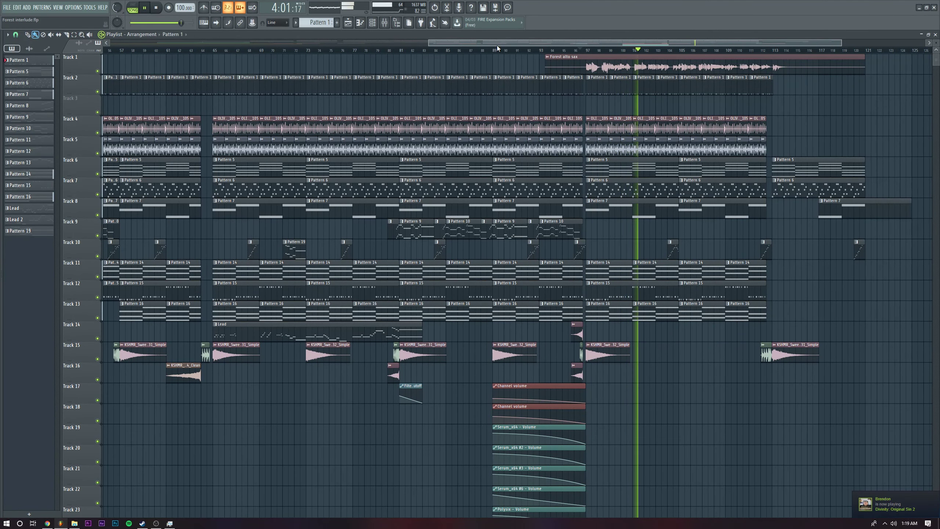
left_click_drag(497, 45, 528, 42)
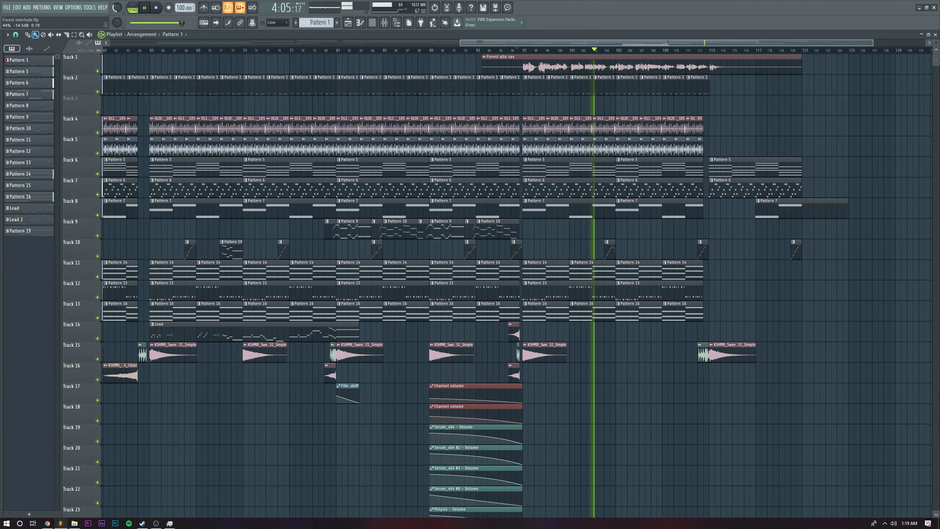